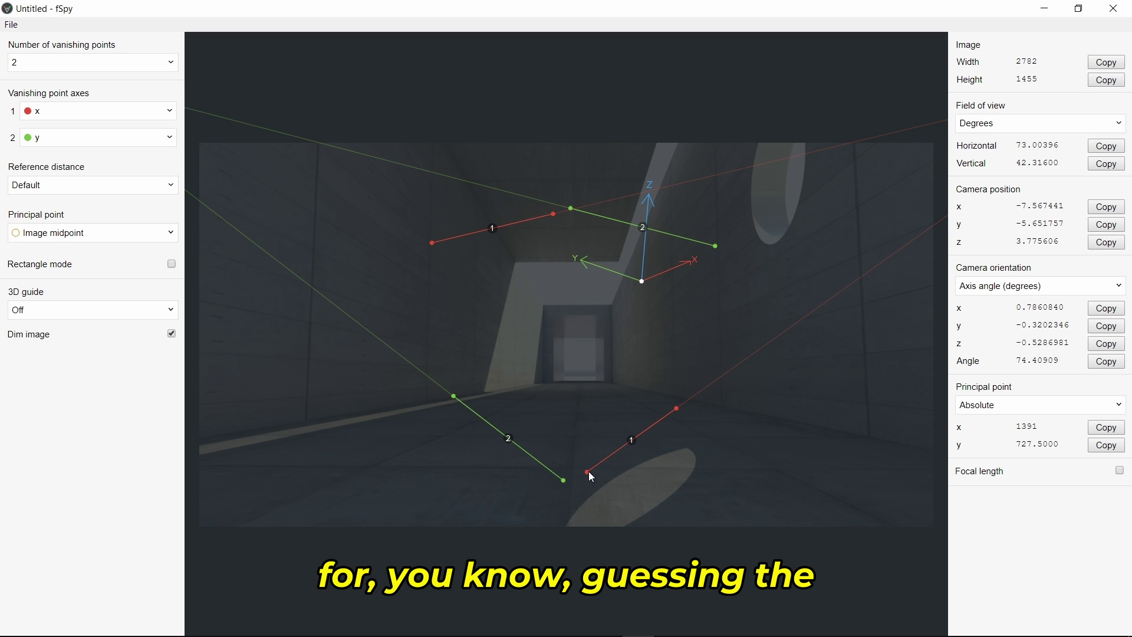
- Move the axis origin down and lay red vanishing line 1 along the floor tiles
drag(644, 281, 601, 383)
drag(588, 472, 577, 469)
drag(677, 408, 772, 470)
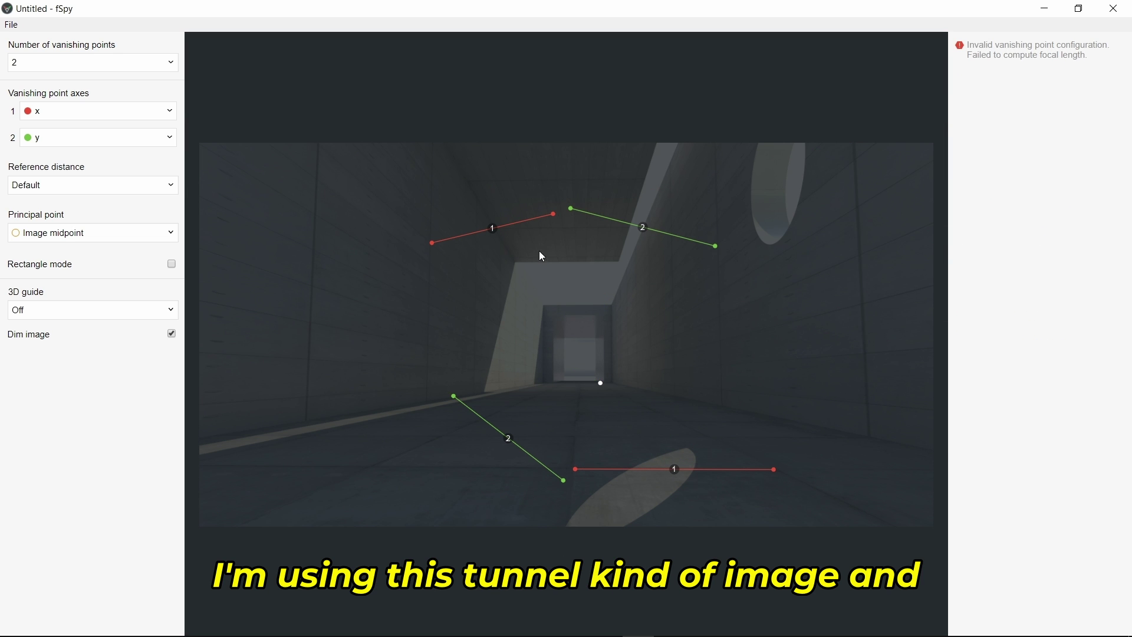
drag(554, 214, 708, 438)
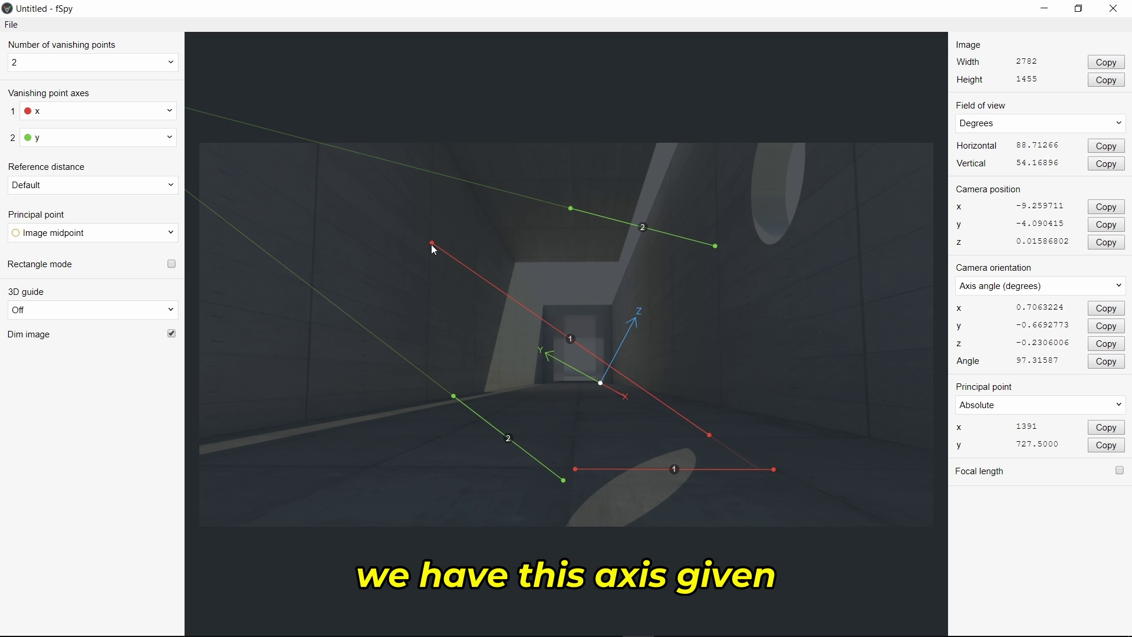
drag(433, 244, 577, 436)
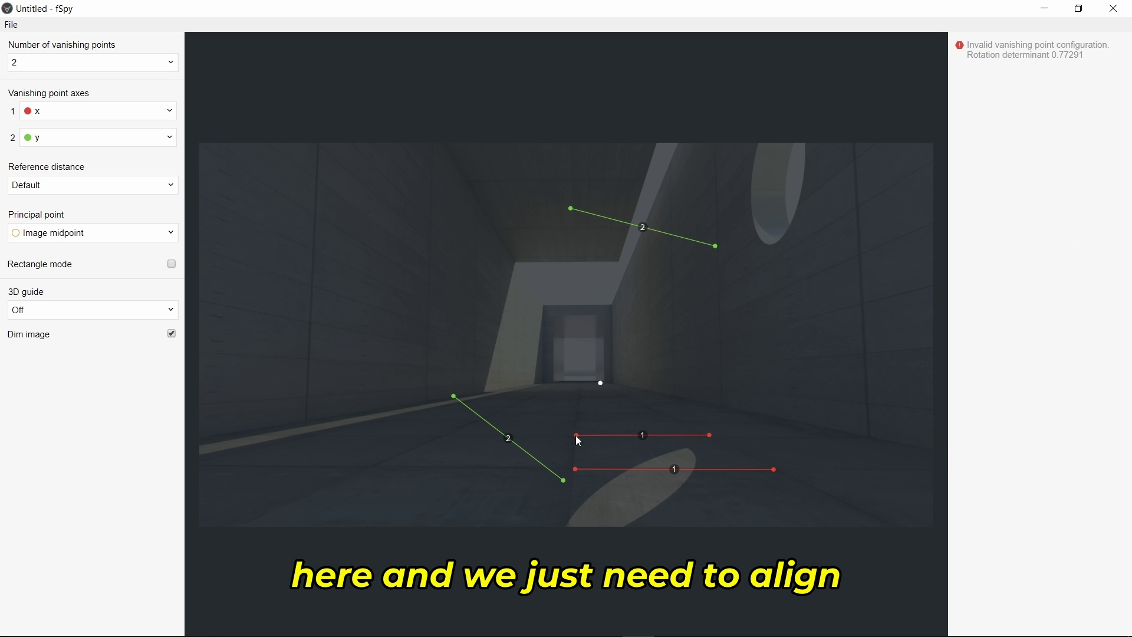
- Align green line 2 with a floor tile edge, fine-tune line 1, and seat the origin on the floor
drag(715, 244, 773, 465)
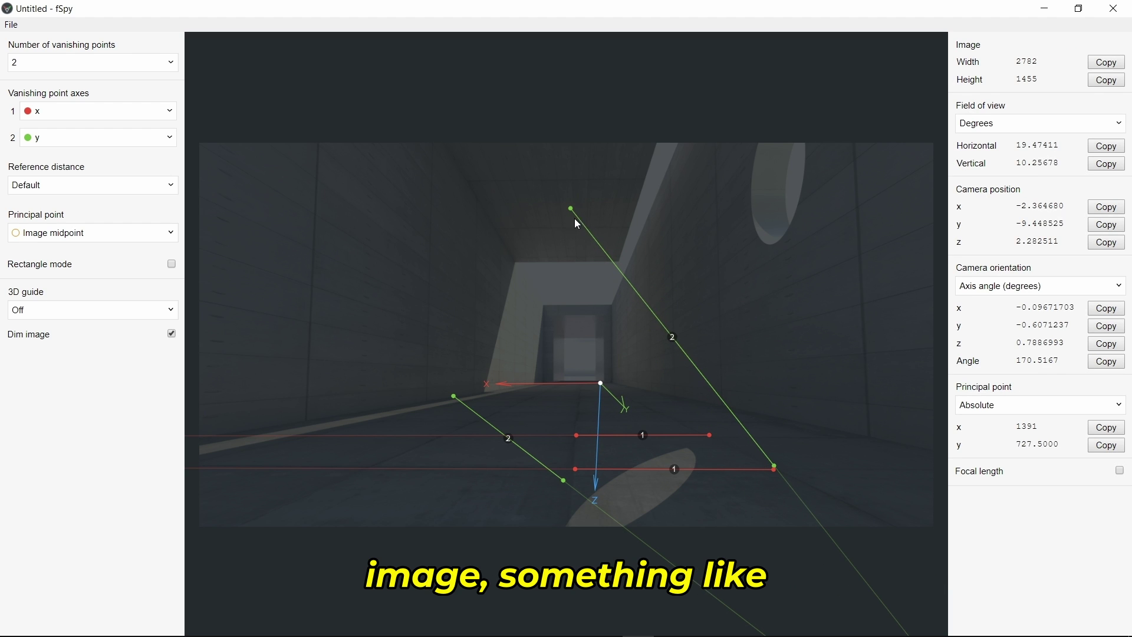
drag(571, 208, 682, 422)
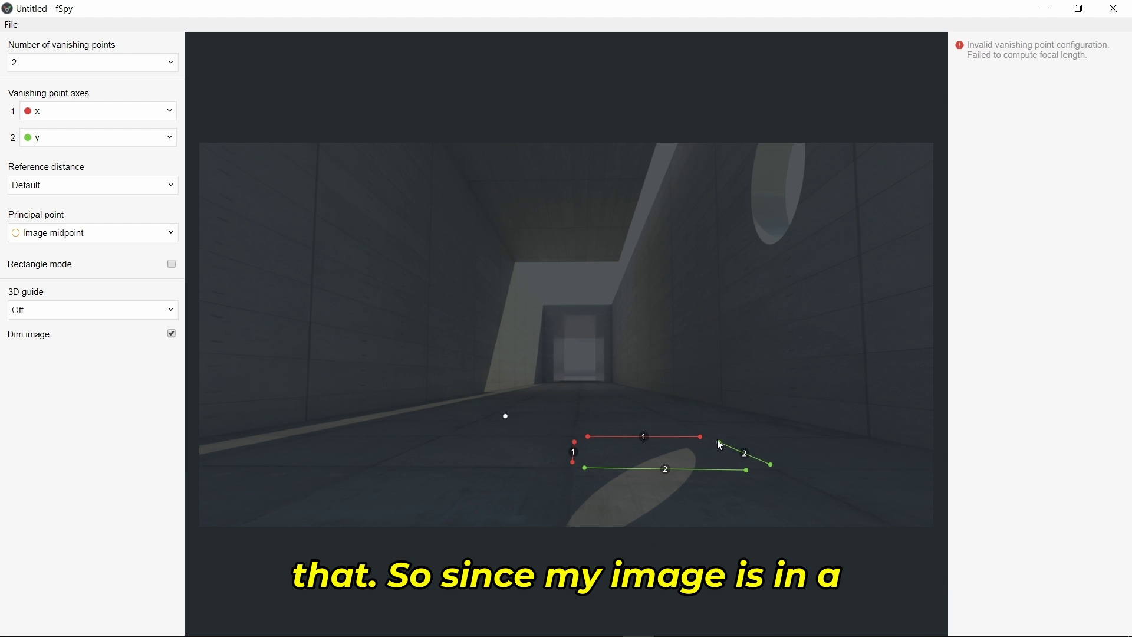
drag(721, 444, 663, 432)
drag(769, 465, 773, 462)
drag(705, 439, 711, 439)
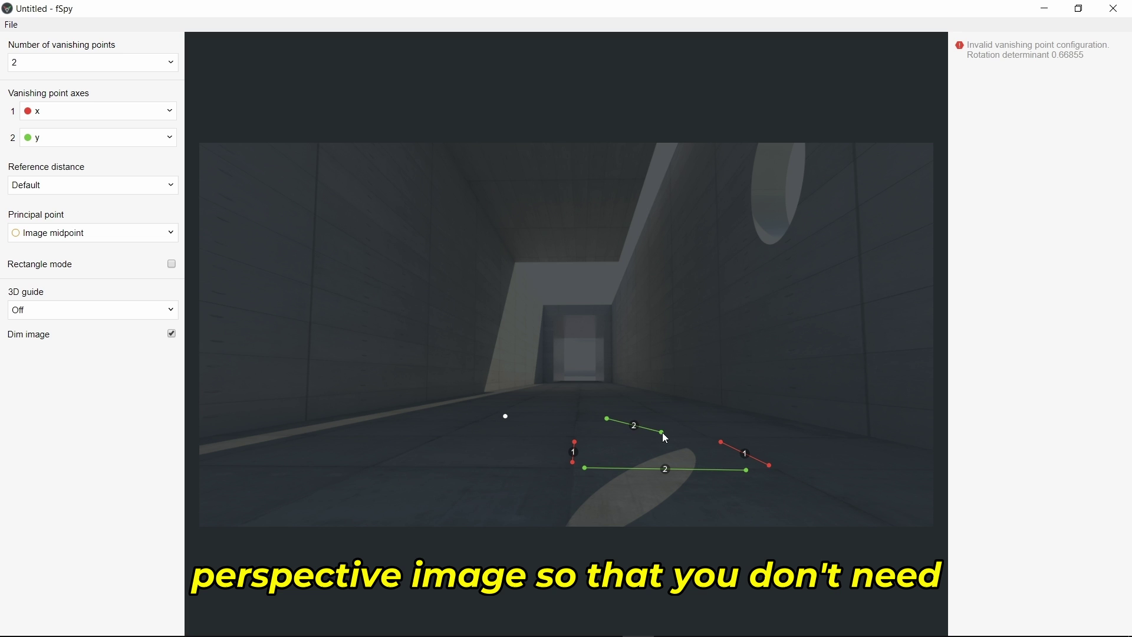
drag(607, 419, 590, 437)
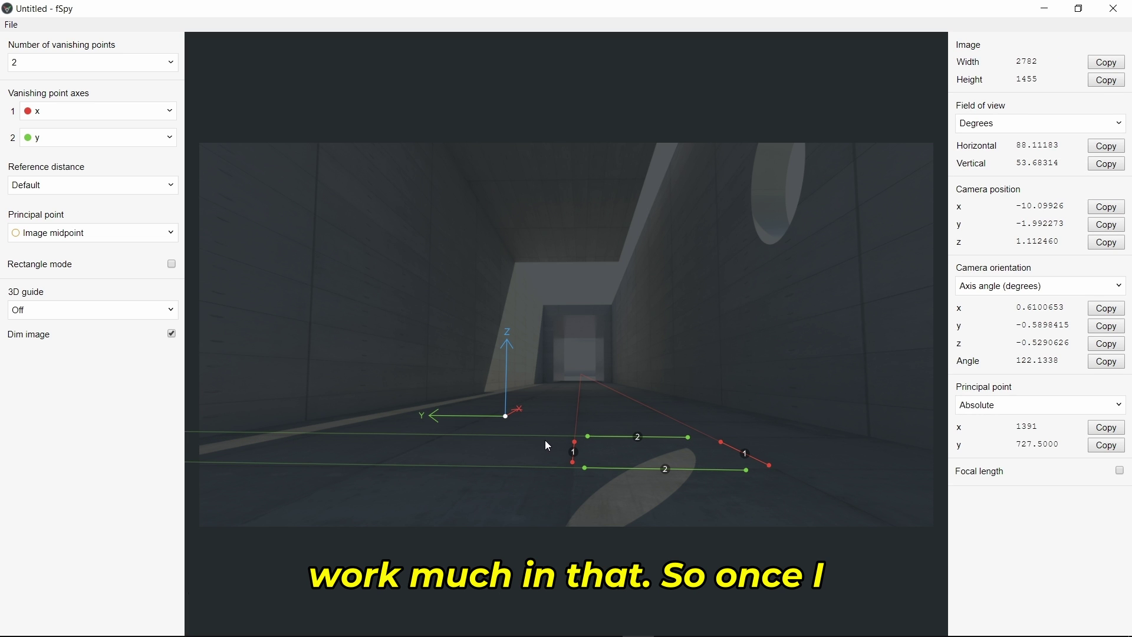
drag(507, 416, 676, 372)
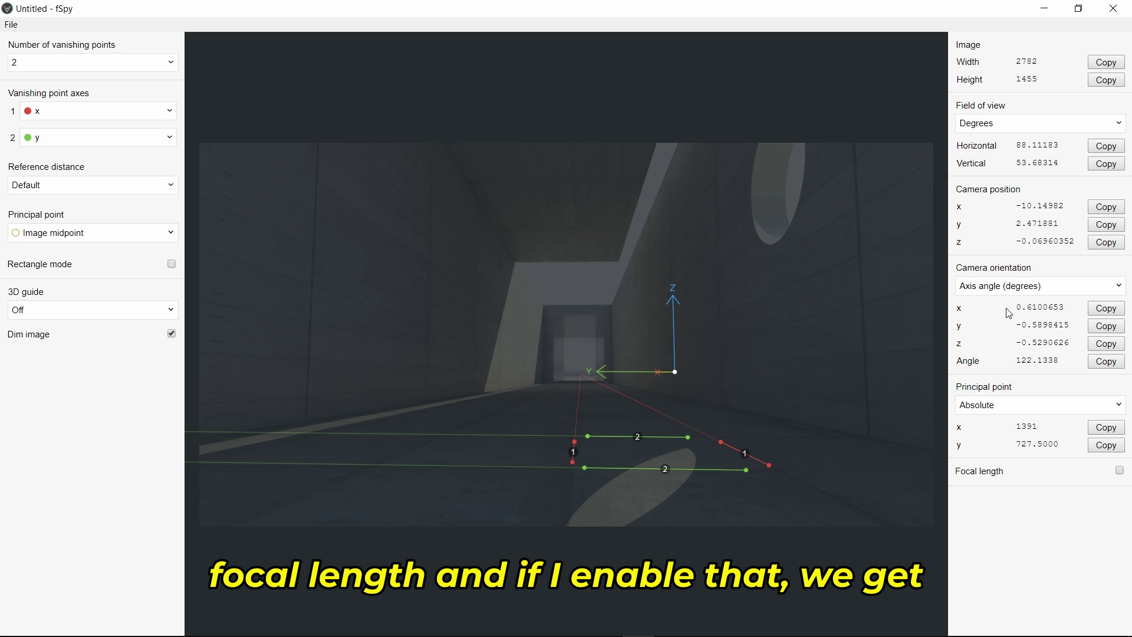
- Show the 18.60318 mm focal length, nudge the axis origin toward the tunnel centre, and close fSpy
click(1120, 471)
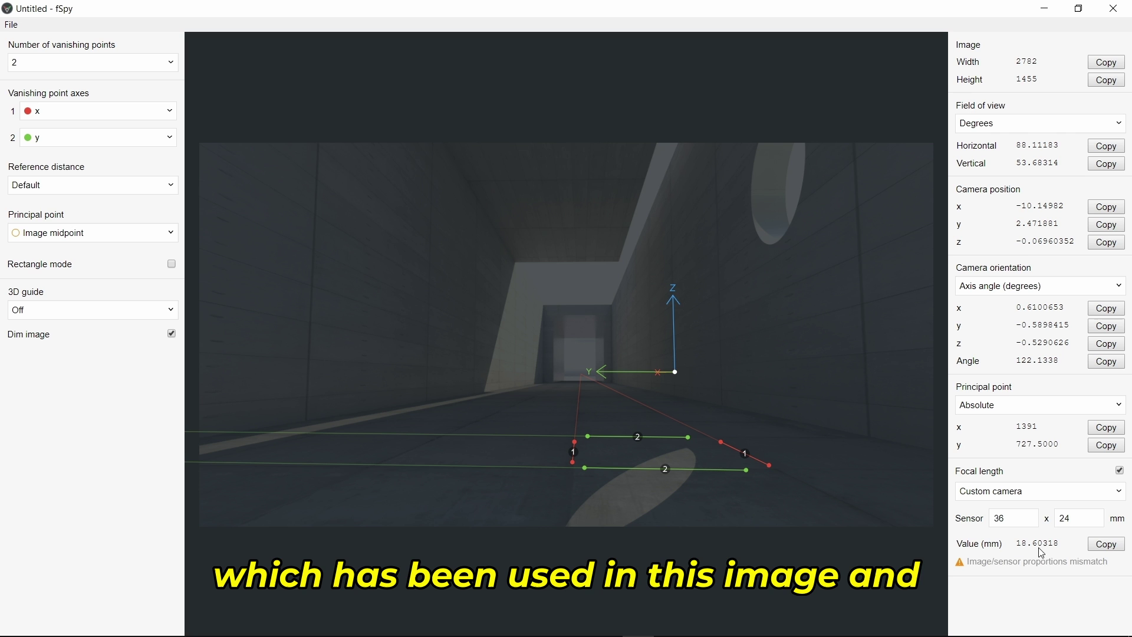
drag(675, 372, 623, 296)
click(12, 24)
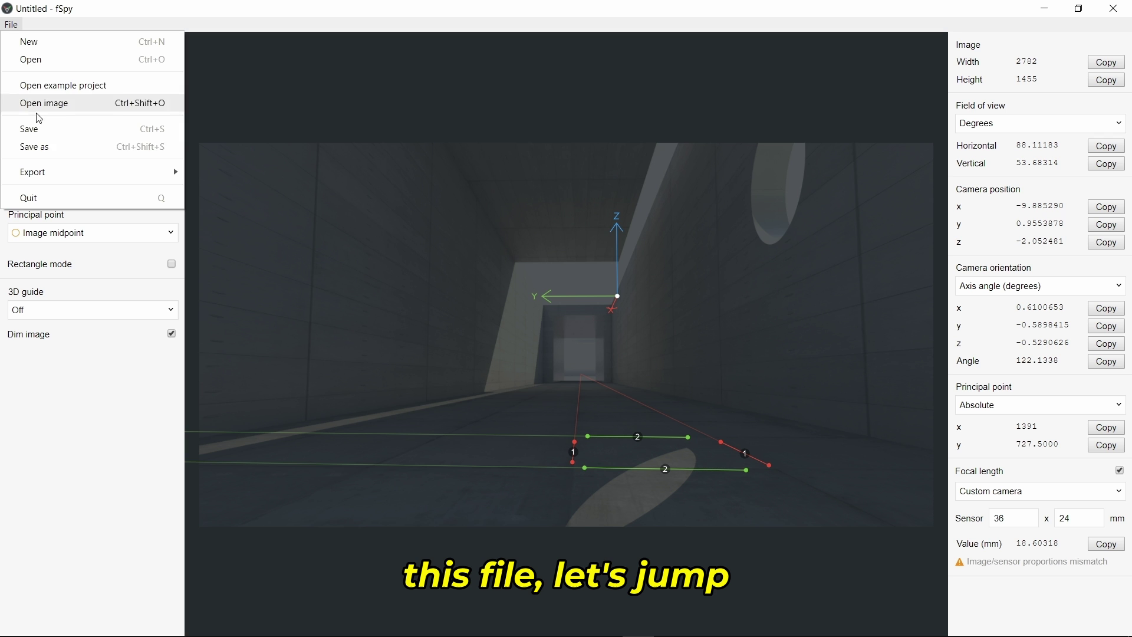
click(43, 148)
click(1113, 8)
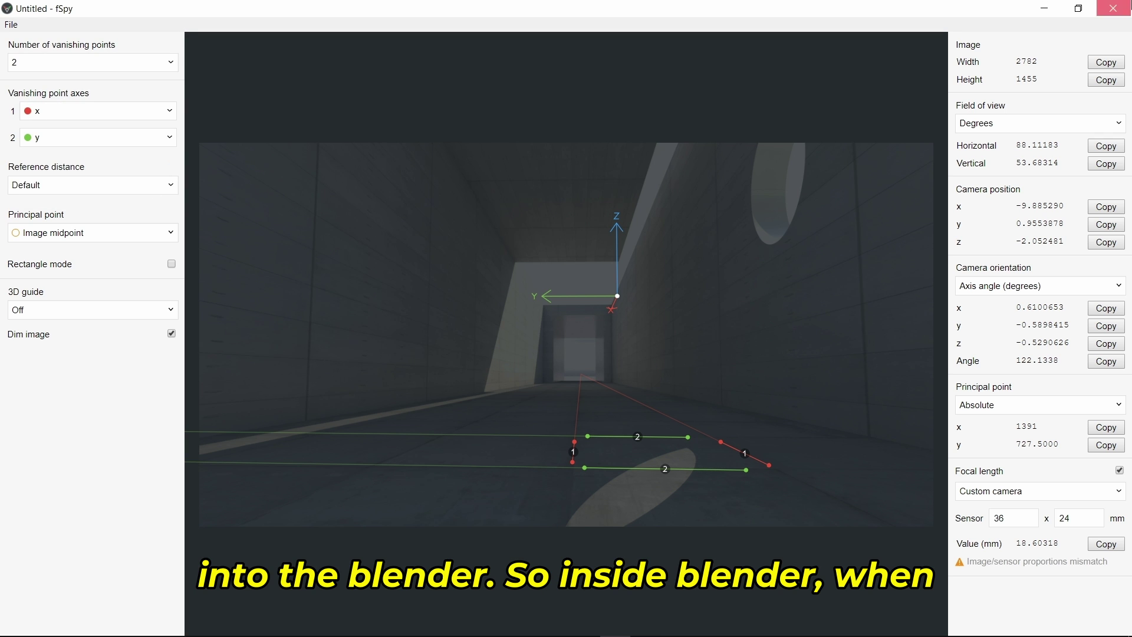
middle_drag(457, 343, 457, 372)
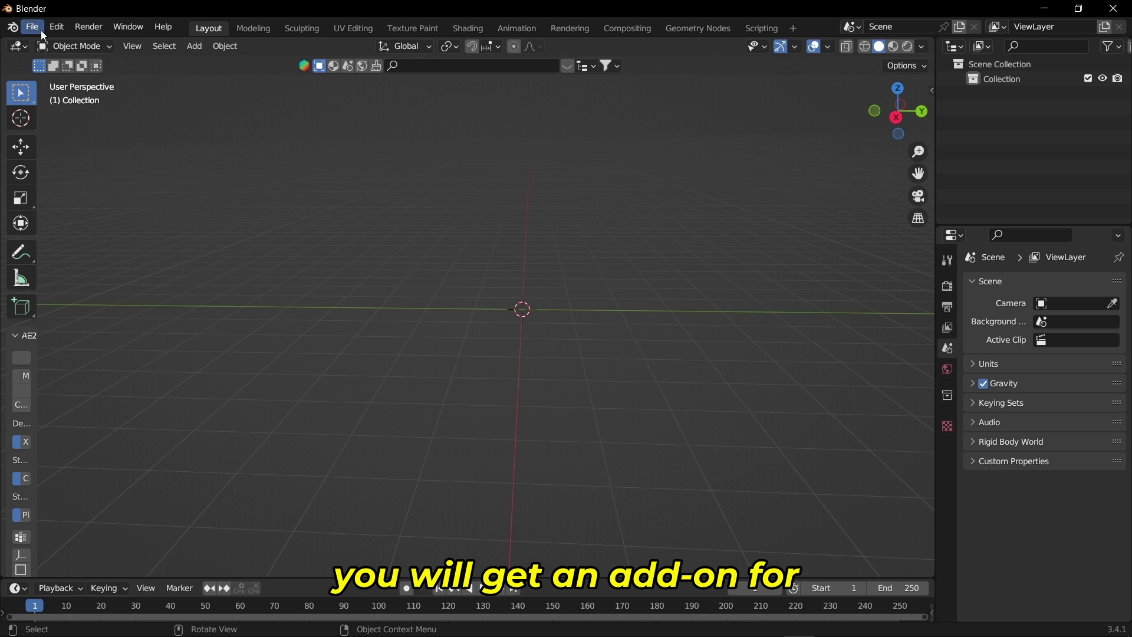
click(56, 26)
click(100, 240)
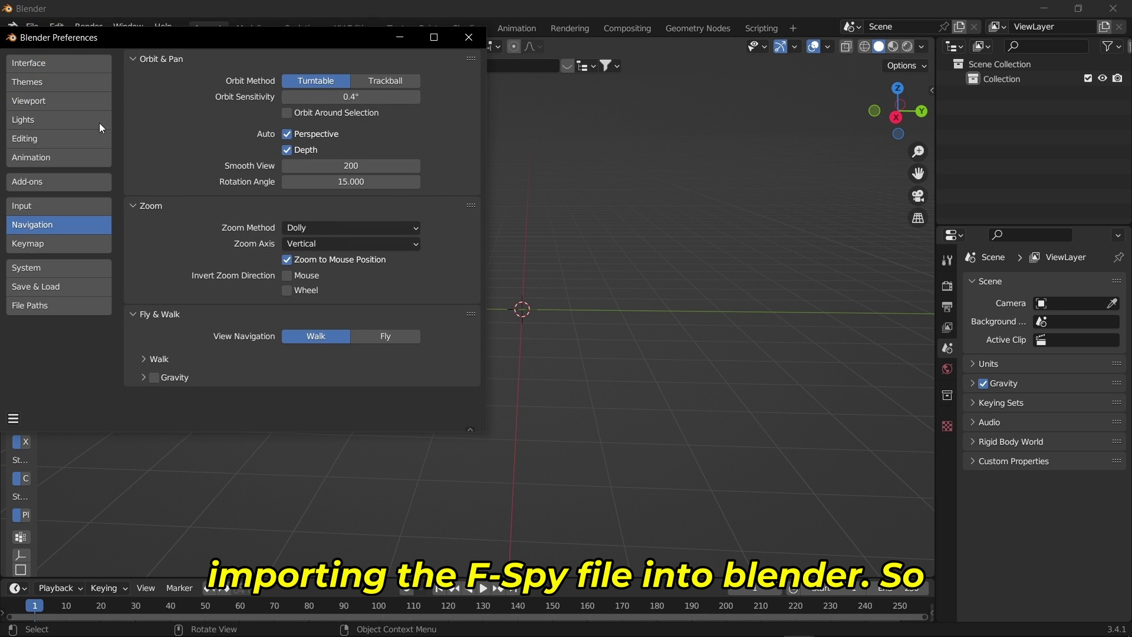
click(42, 181)
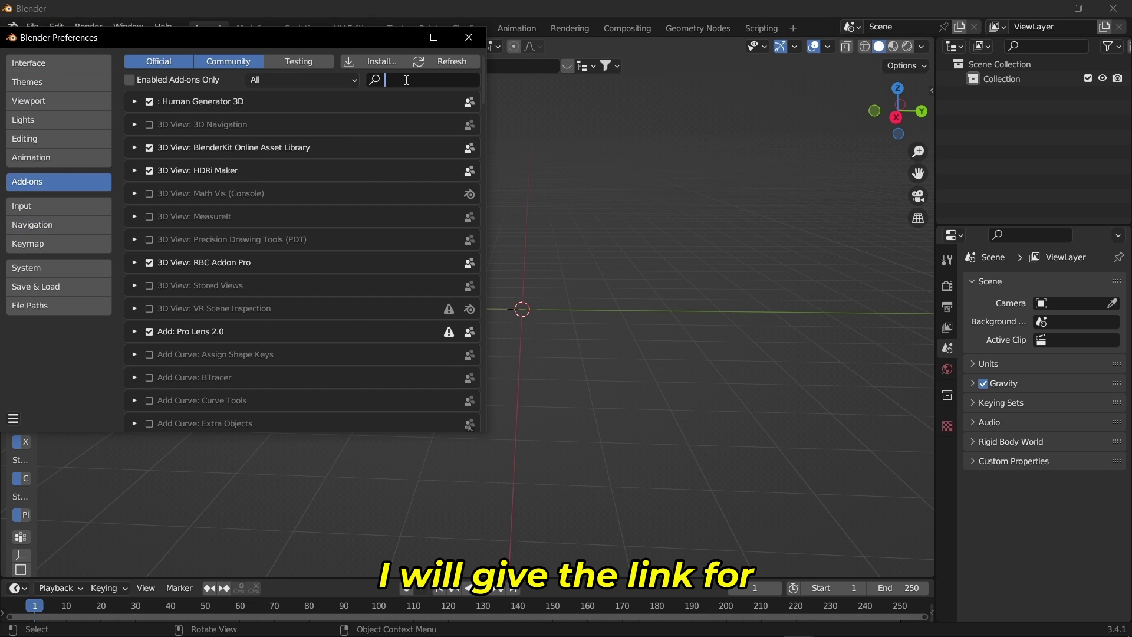
text(fspy)
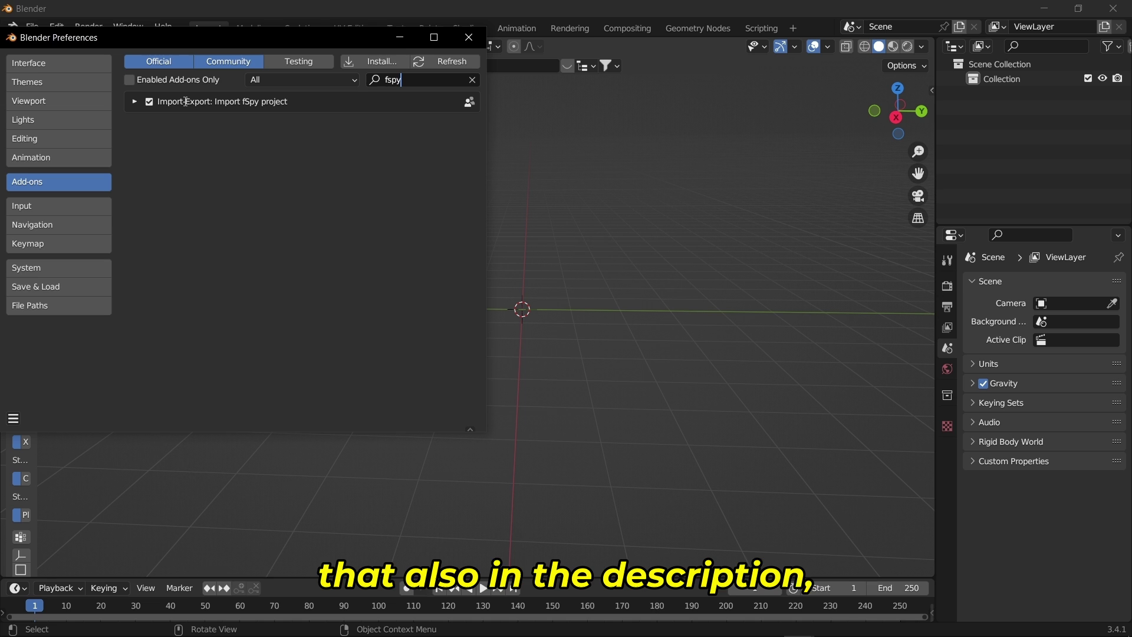
click(470, 37)
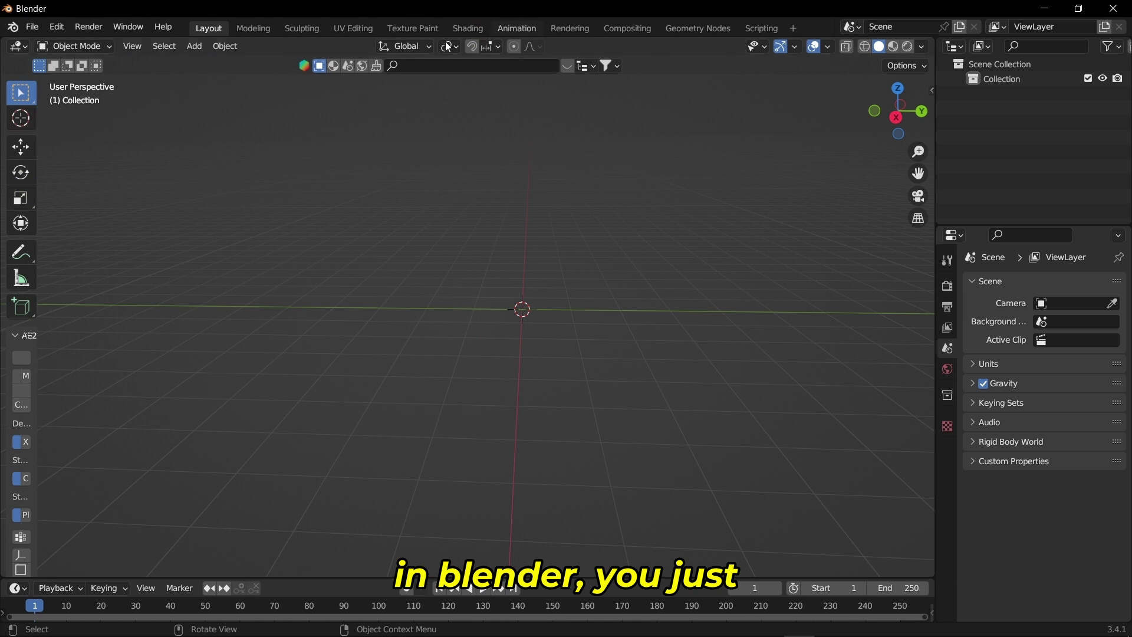
- Import the 3D.fspy project as a camera via the fSpy (.fspy) importer
click(43, 23)
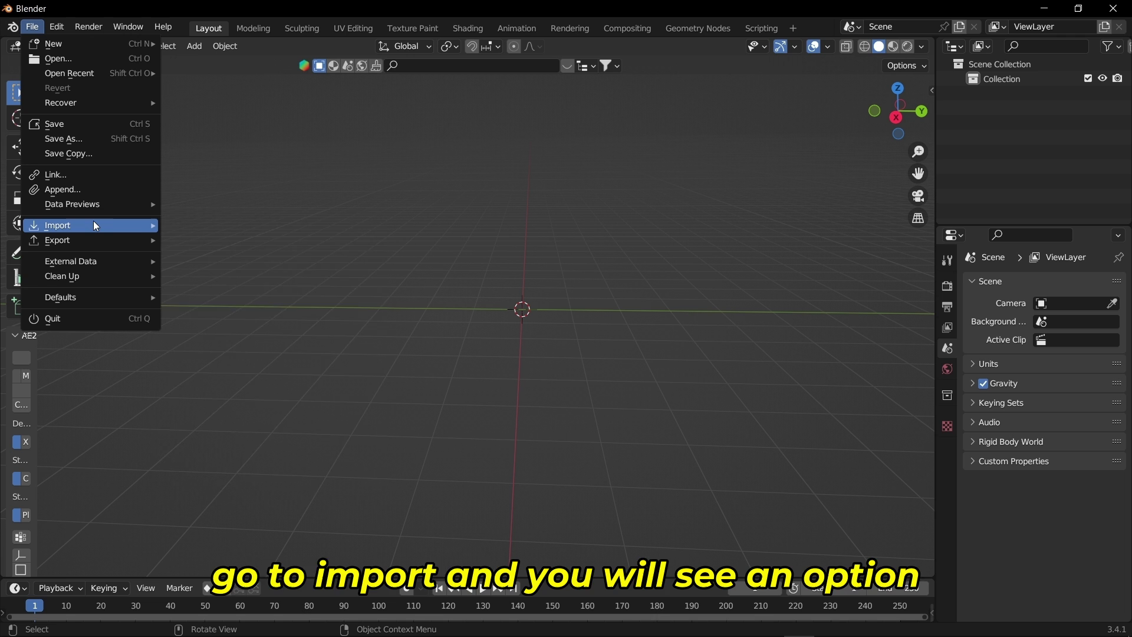
mouse_move(93, 225)
click(215, 493)
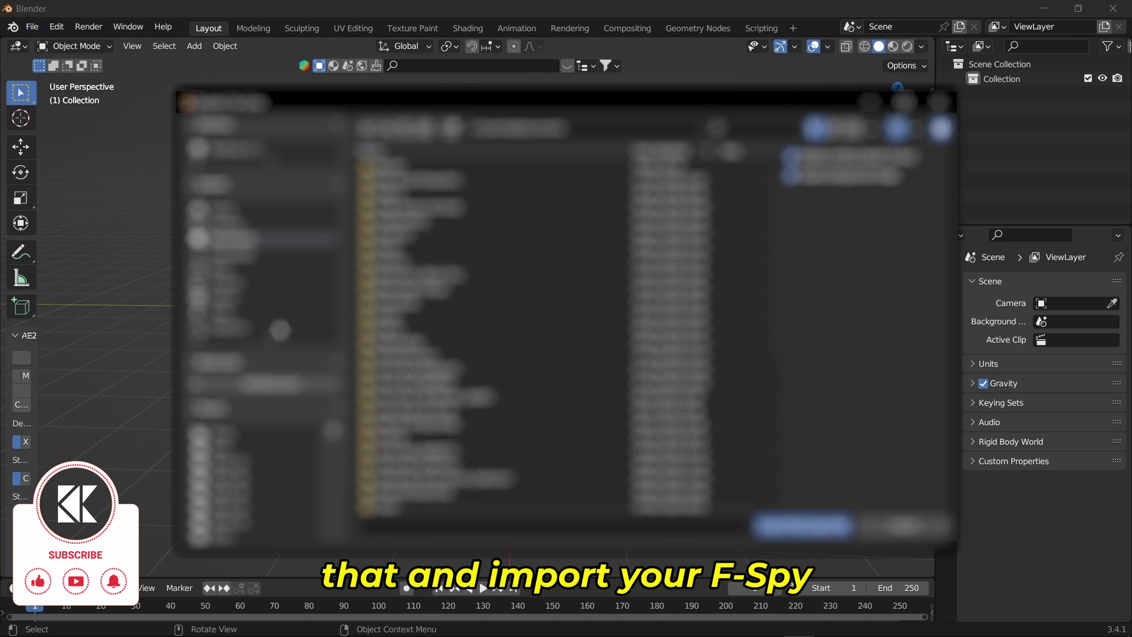
double_click(397, 172)
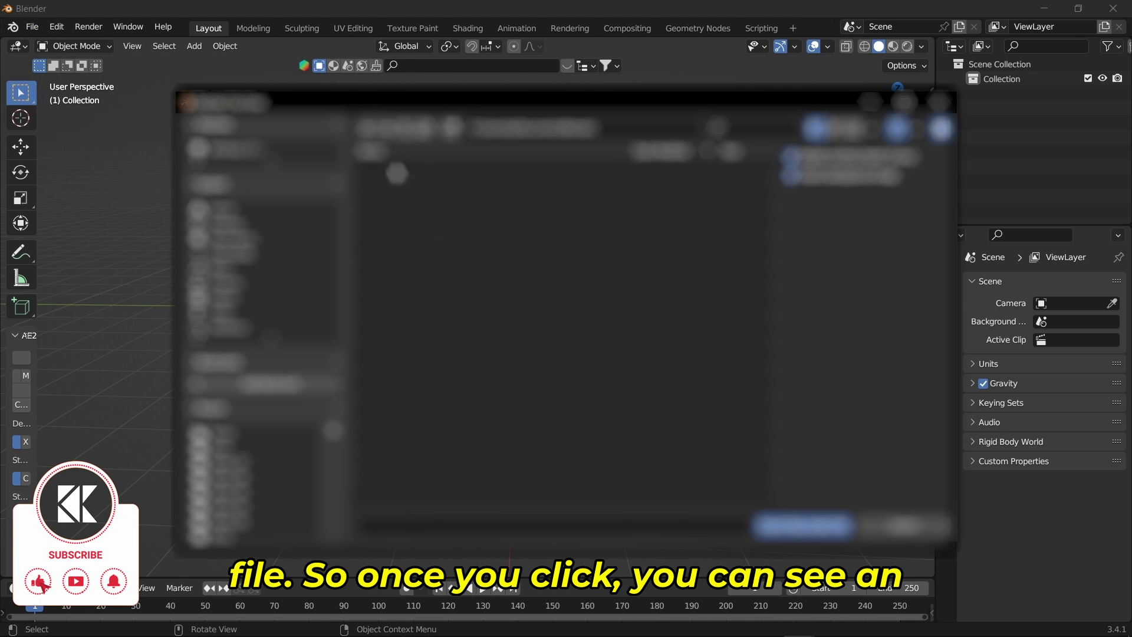
click(390, 316)
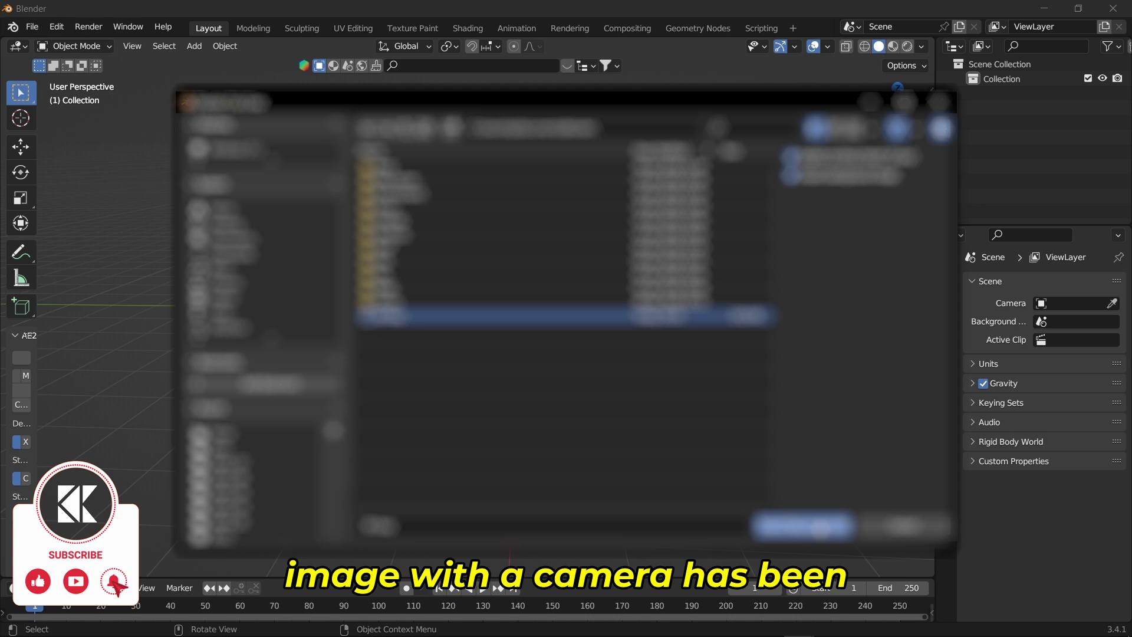
click(803, 525)
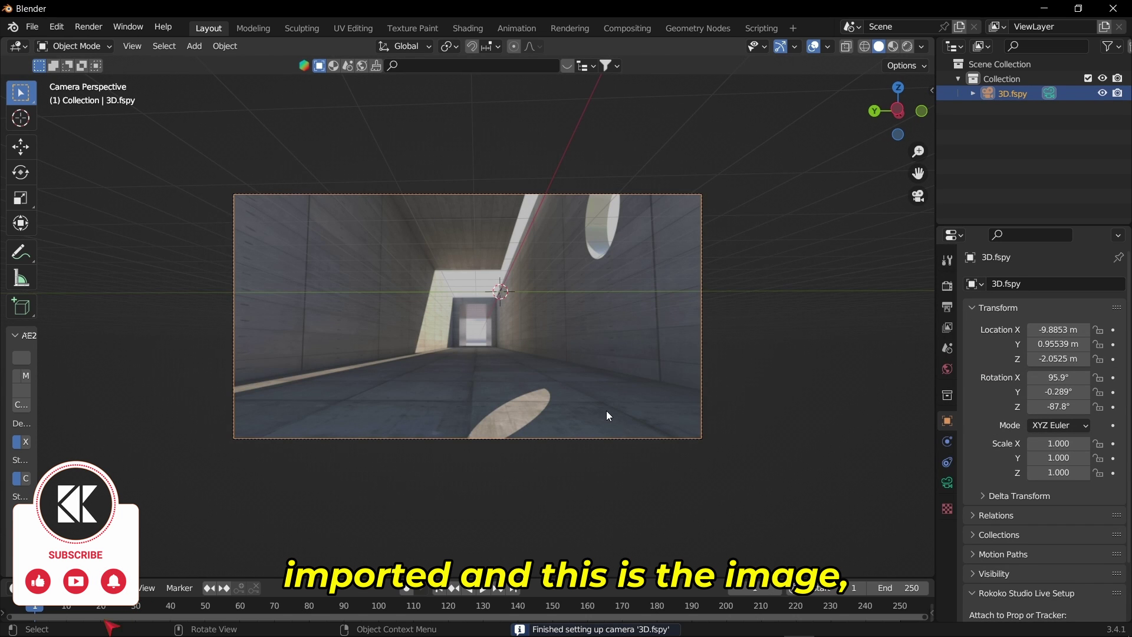
- Split the viewport into a free 3D view on the left beside the camera view
scroll(606, 411, up, 1)
shift+middle_drag(571, 369, 610, 402)
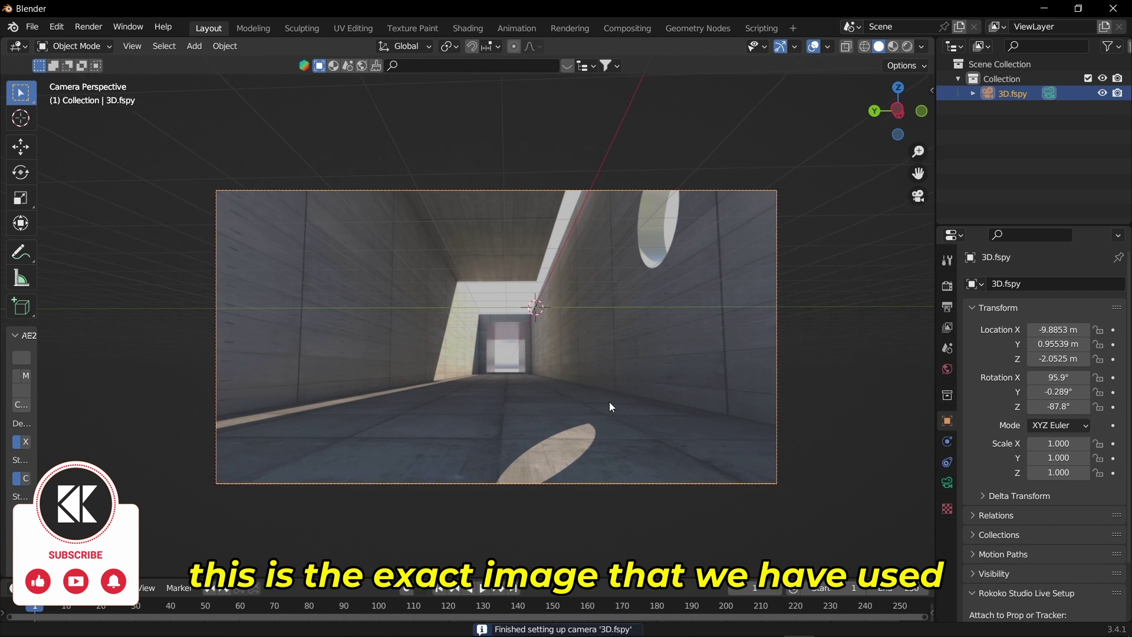
drag(2, 40, 532, 288)
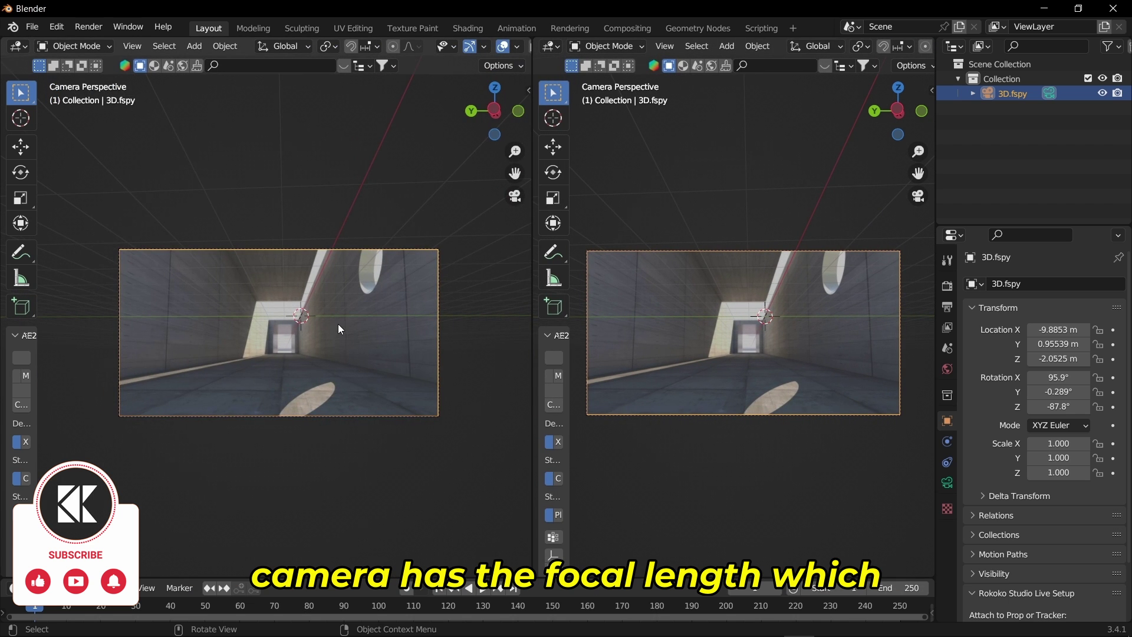
key(KP_0)
shift+middle_drag(212, 296, 306, 316)
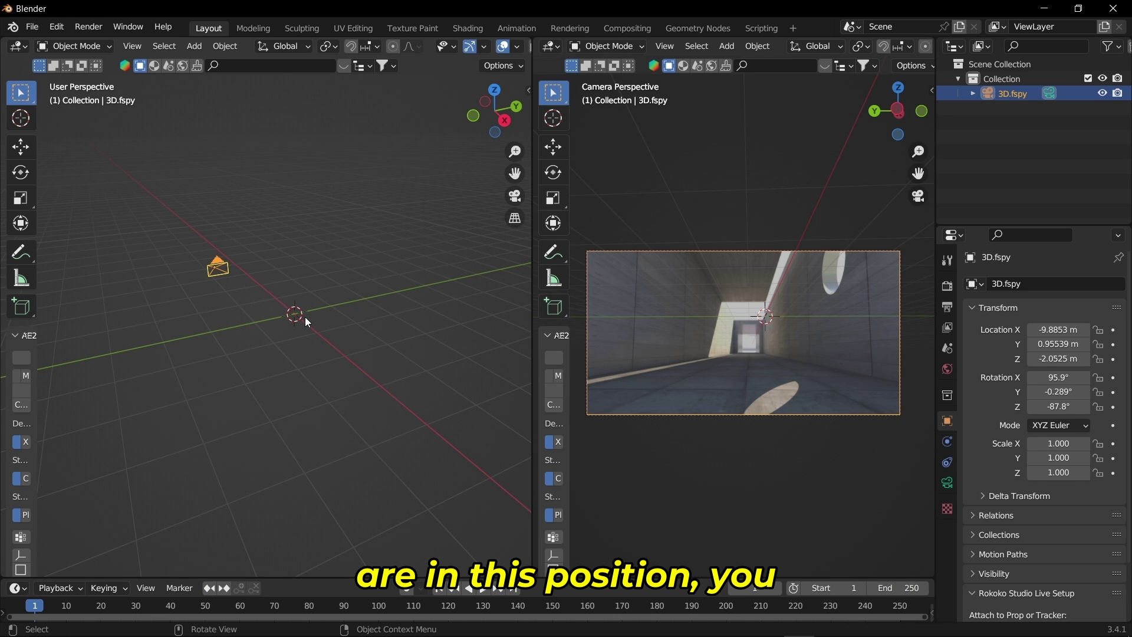
- Add a plane and move it along Z to the tunnel floor level
key(shift+a)
mouse_move(302, 301)
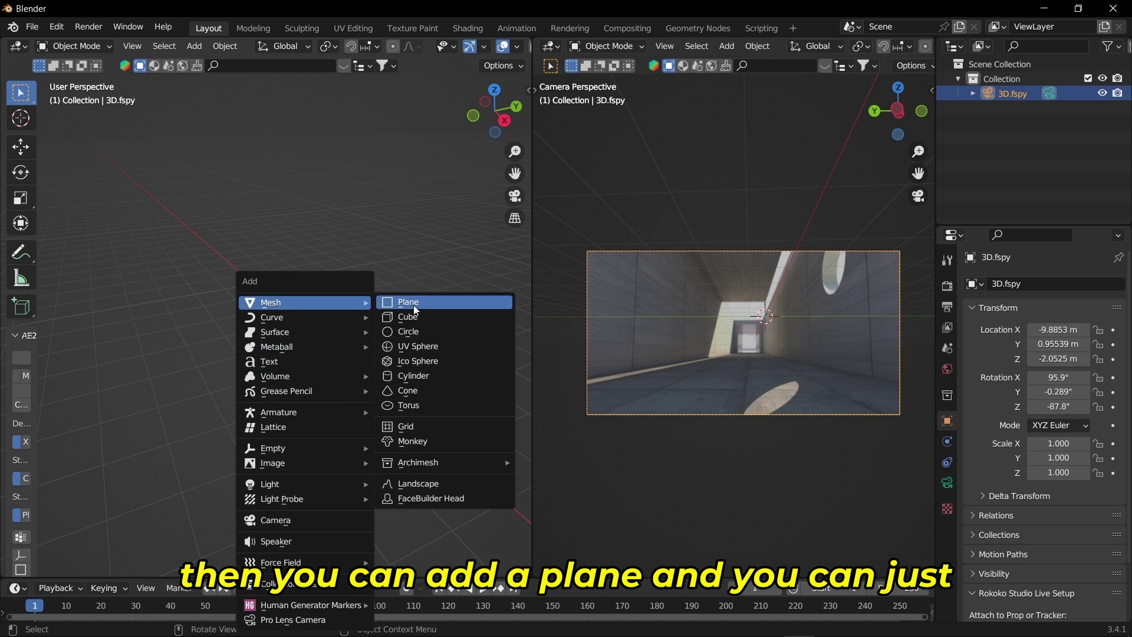
click(413, 306)
scroll(388, 370, down, 5)
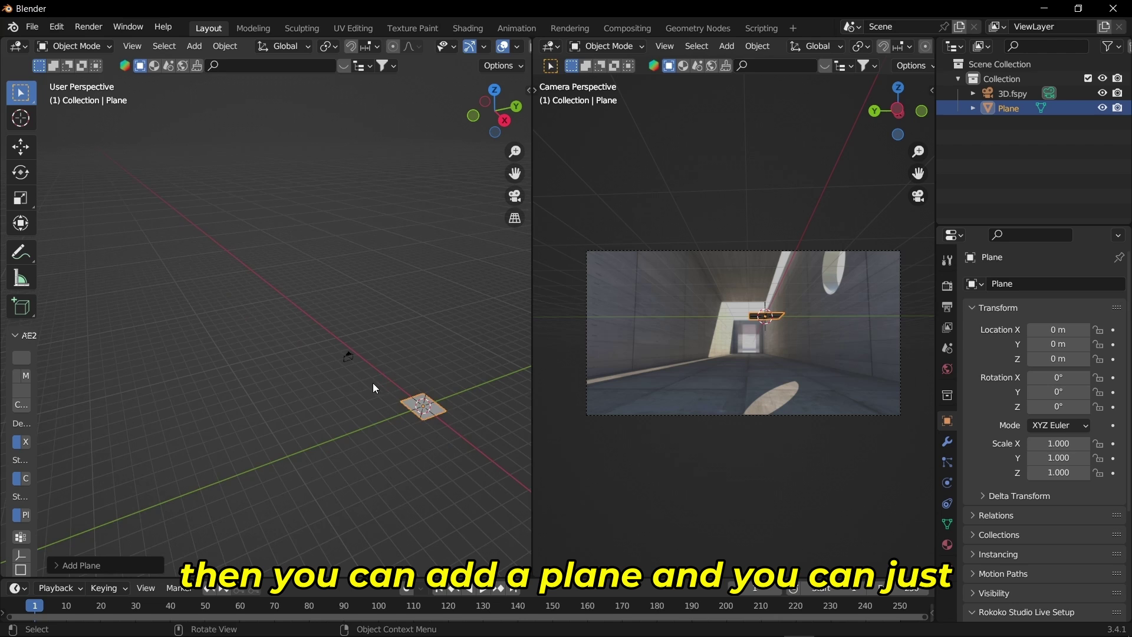
key(g)
key(z)
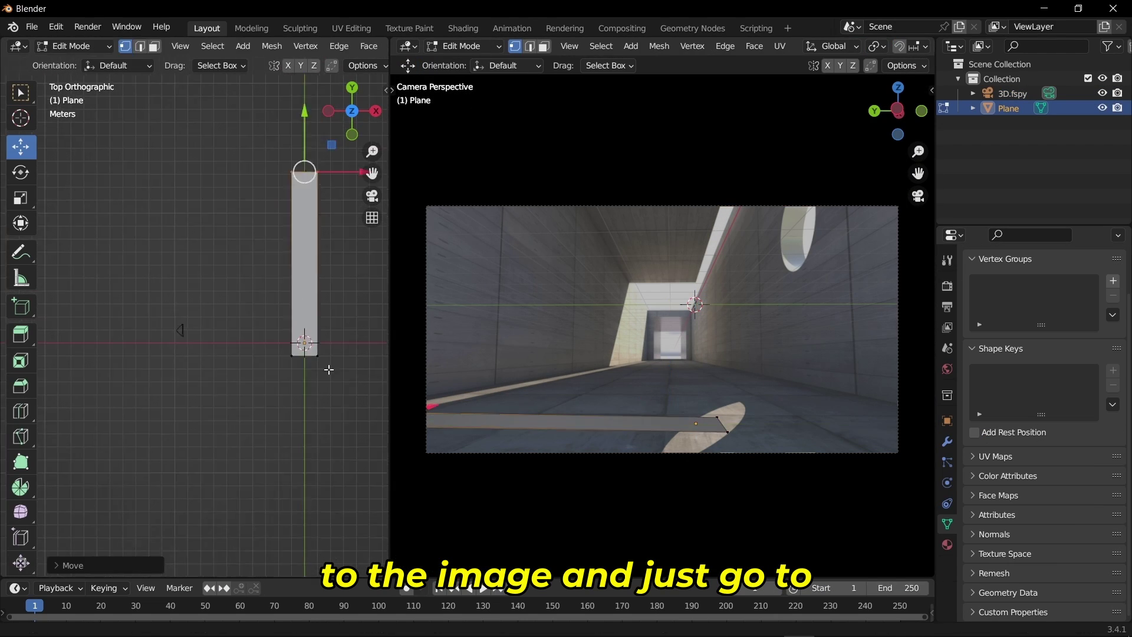
- Shape the plane into floor, walls and ceiling with vertex moves, a loop cut and extrusion
key(g)
key(x)
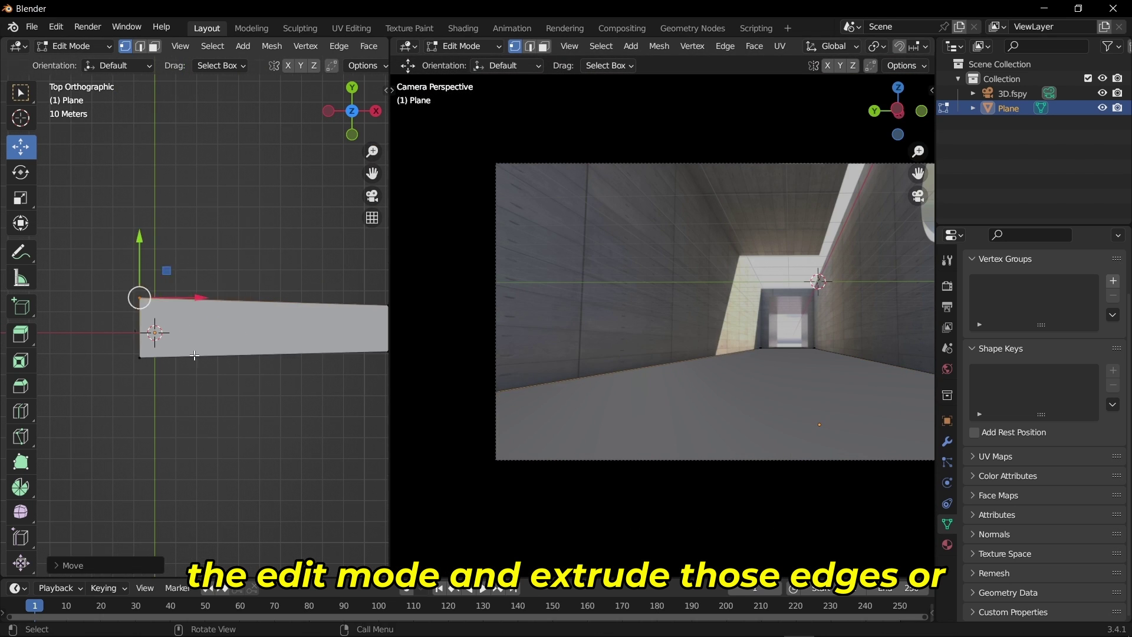
key(g)
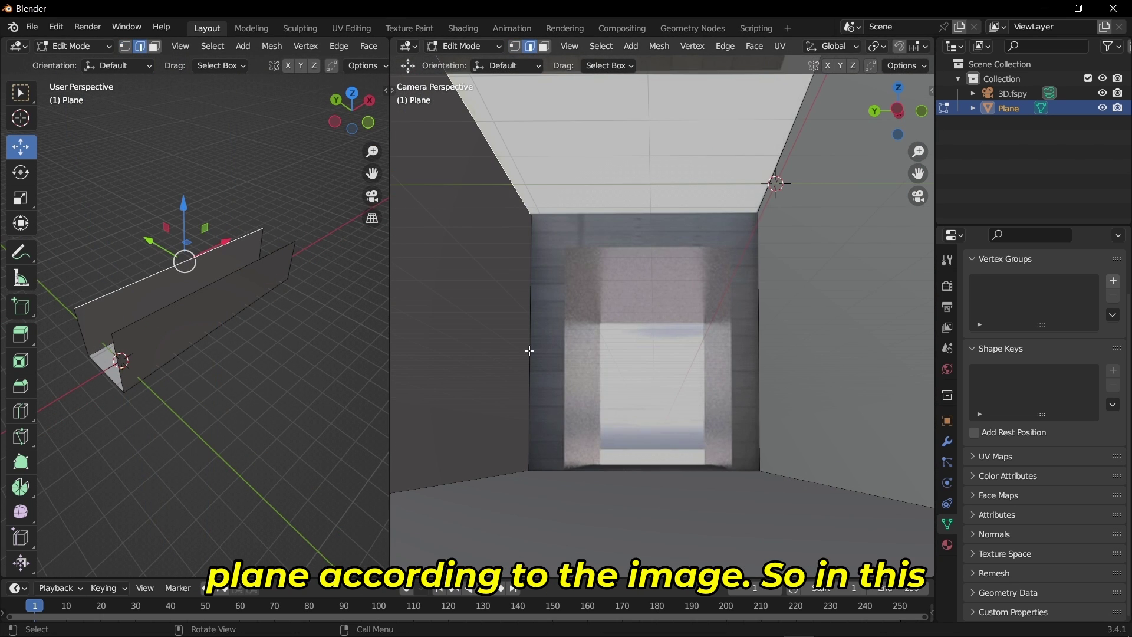
click(20, 411)
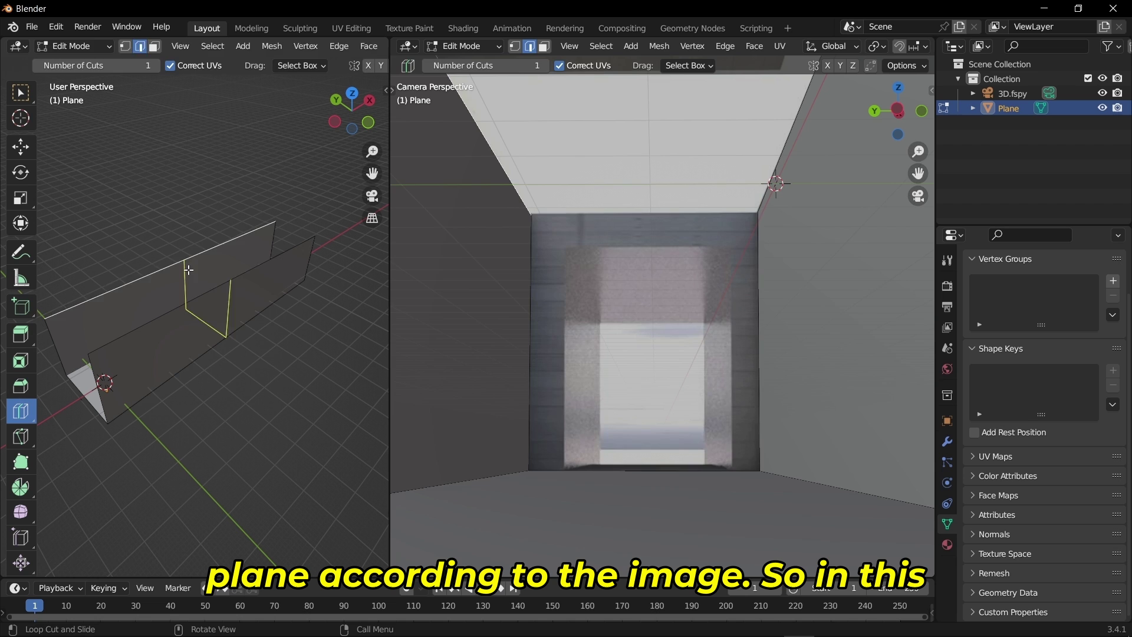
click(187, 270)
key(shift+space)
key(g)
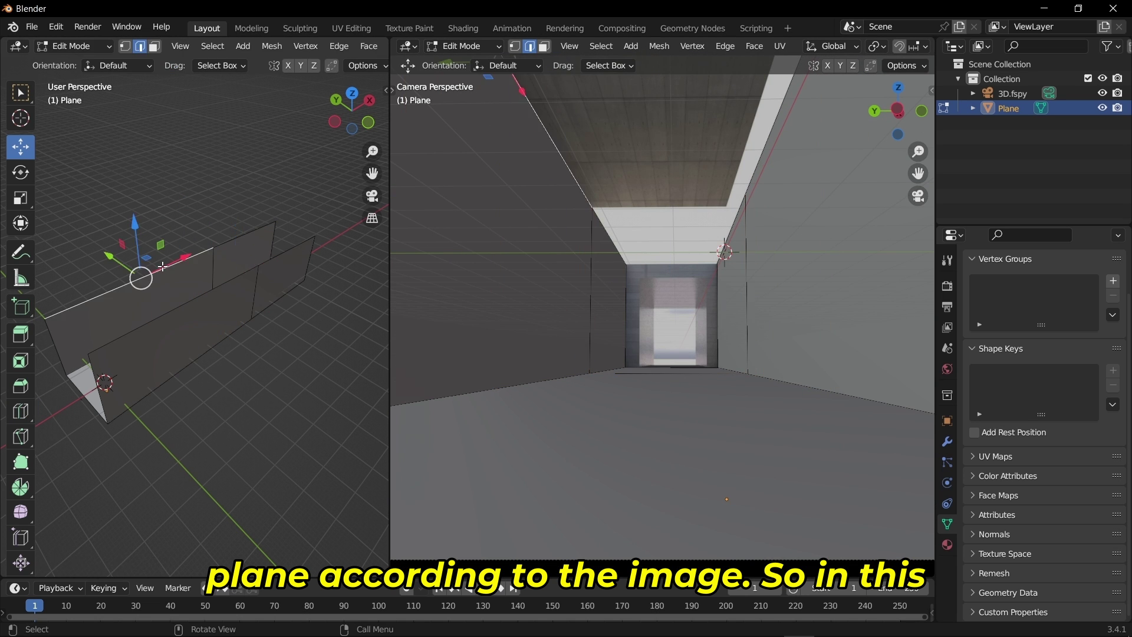
drag(162, 266, 189, 283)
key(1)
middle_drag(188, 283, 107, 336)
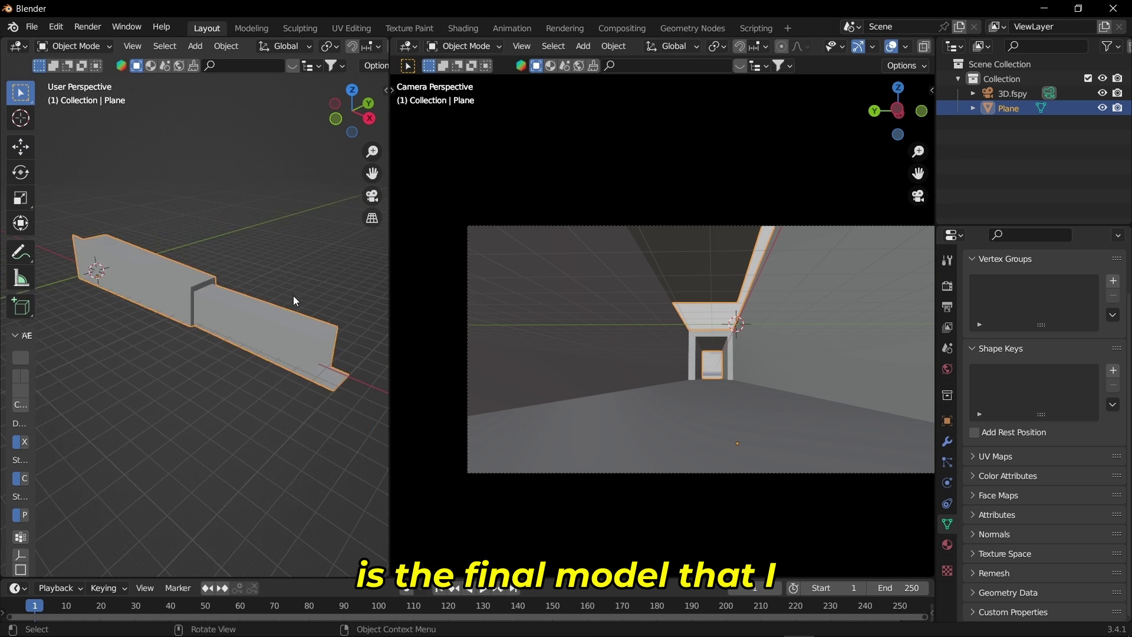
middle_drag(293, 295, 348, 409)
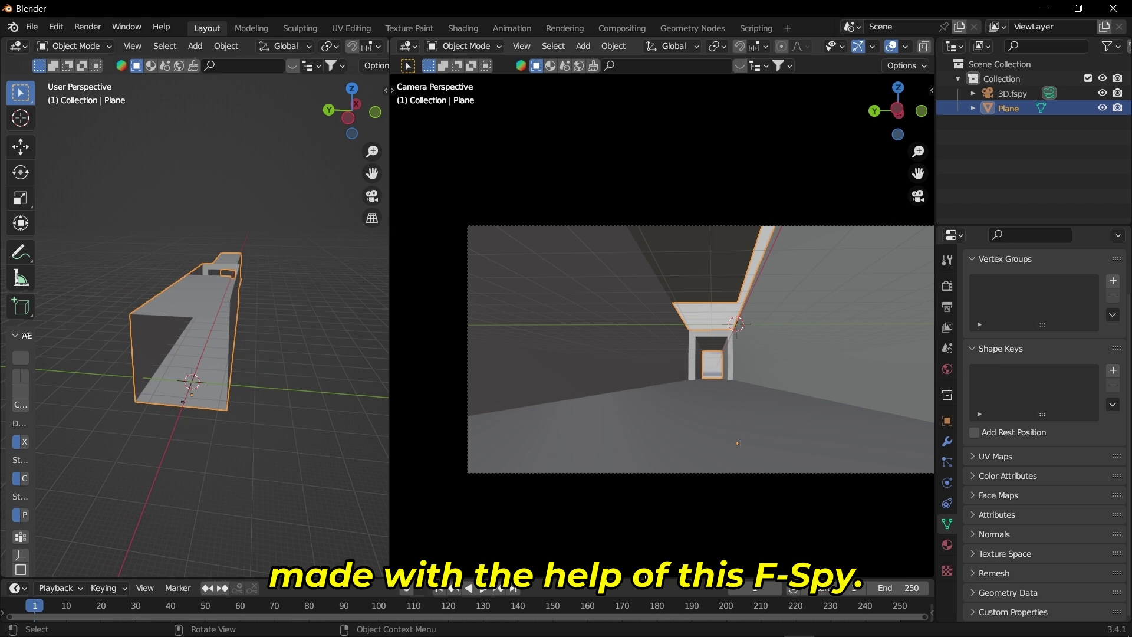
- Turn the enlarged timeline into a Shader Editor and create a new material for the tunnel
drag(645, 580, 644, 430)
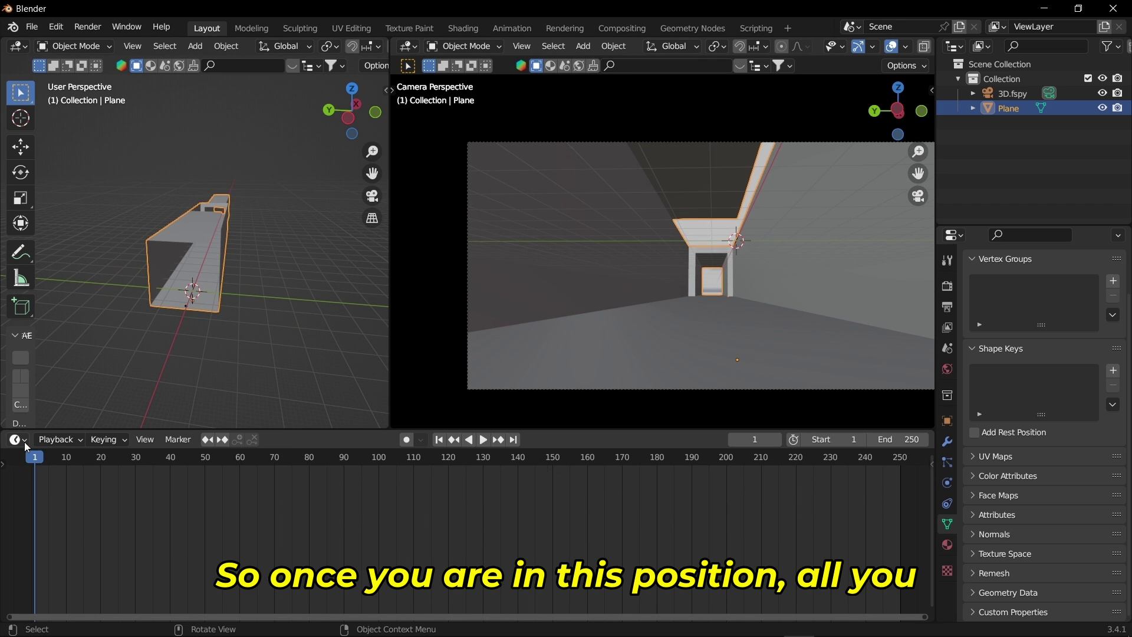
click(24, 441)
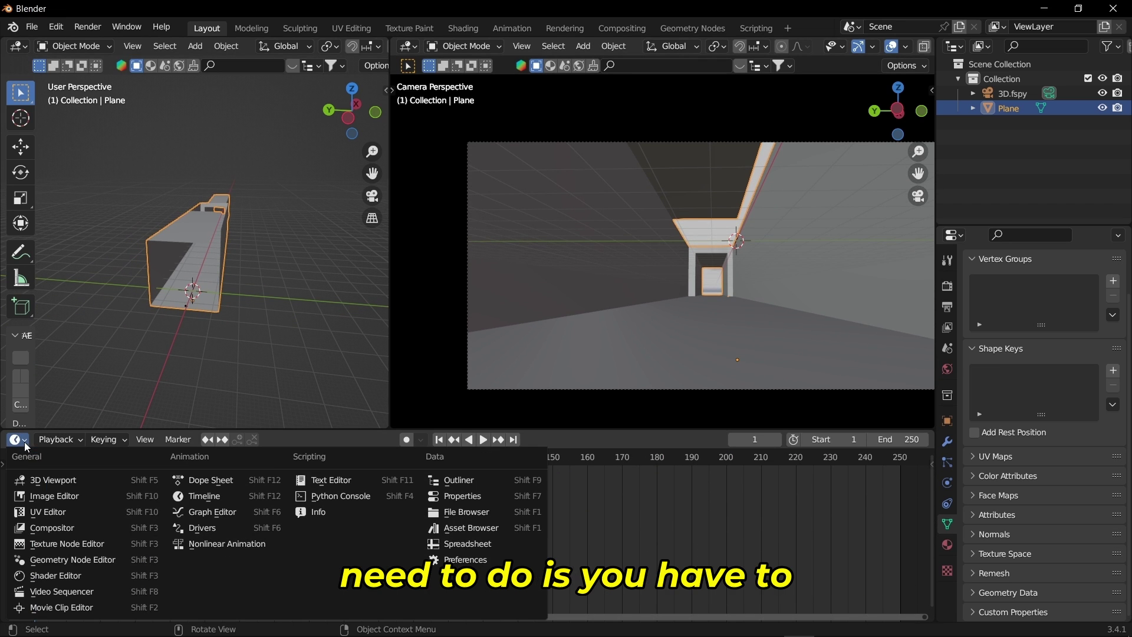
click(57, 575)
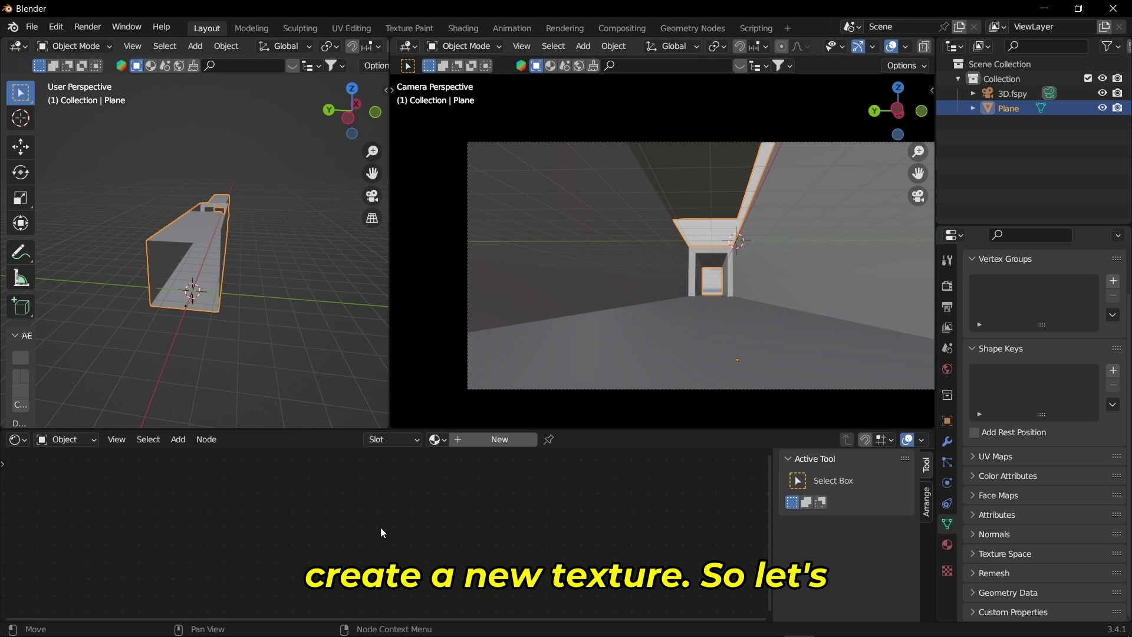
click(473, 442)
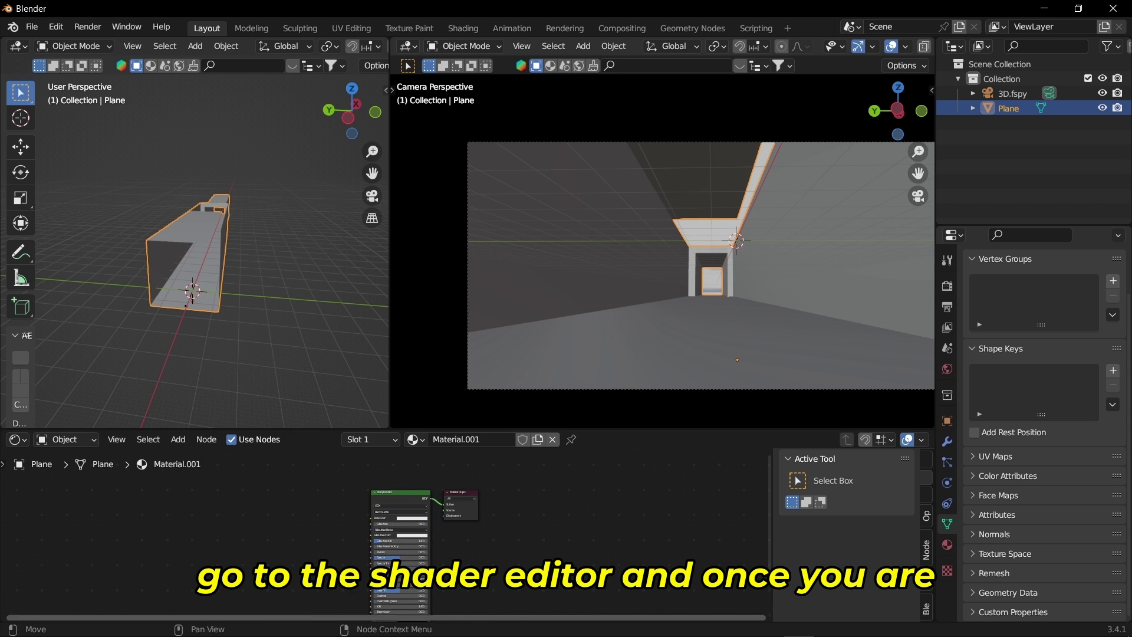
- Add the tunnel photo as an image texture linked to Base Color, shown in Material Preview
click(121, 623)
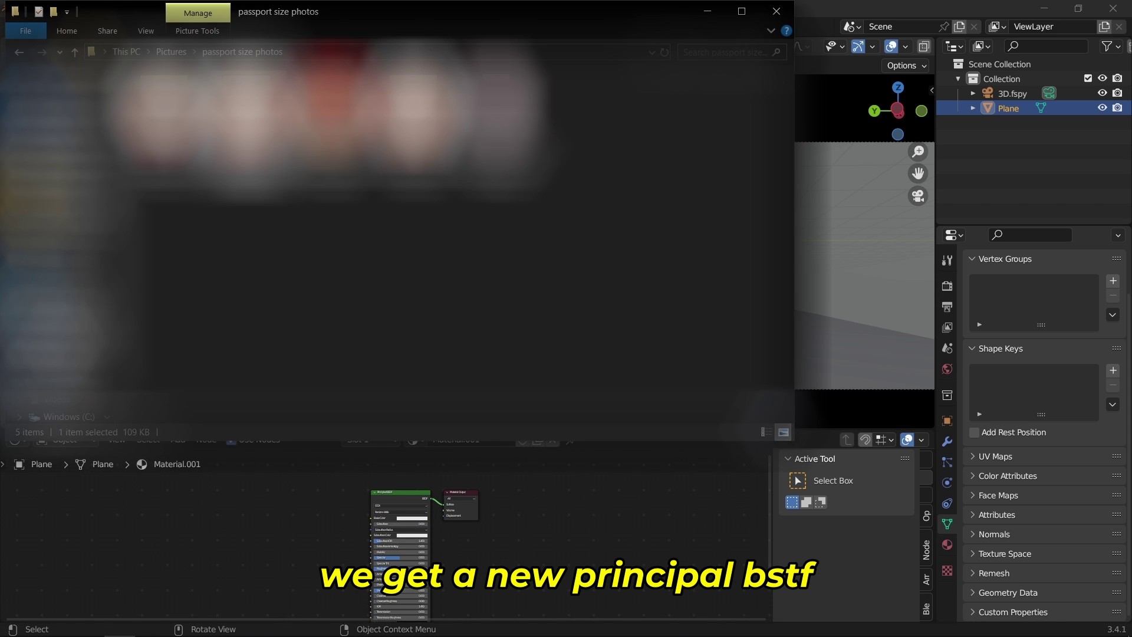
drag(330, 342, 226, 504)
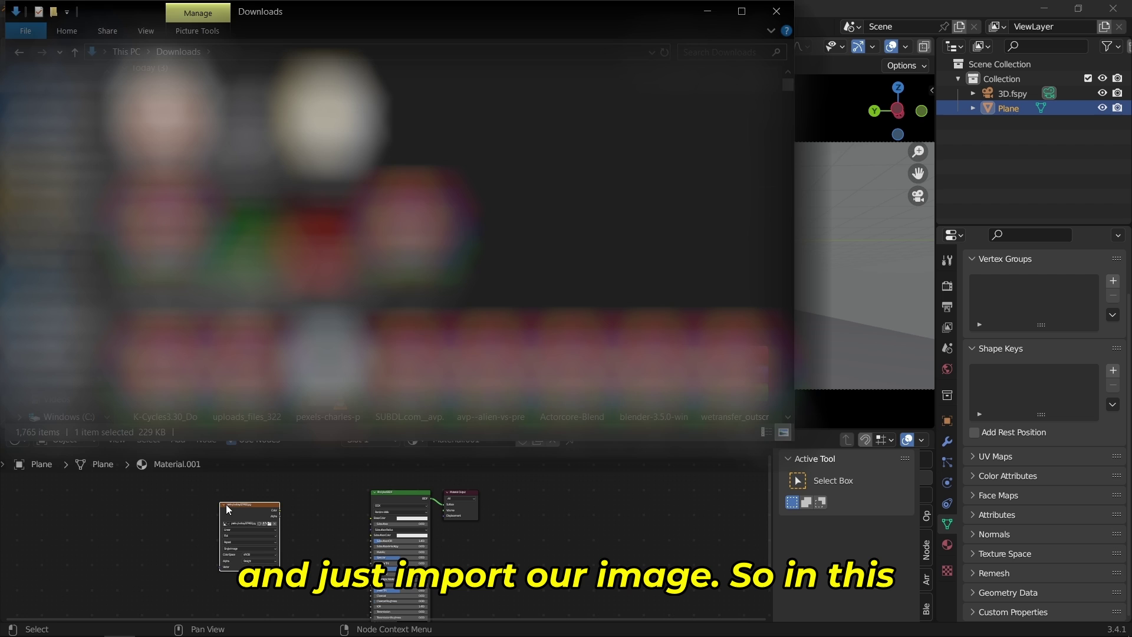
click(225, 504)
scroll(324, 498, up, 2)
drag(295, 499, 382, 523)
scroll(412, 541, down, 1)
drag(293, 496, 387, 591)
key(z)
click(701, 410)
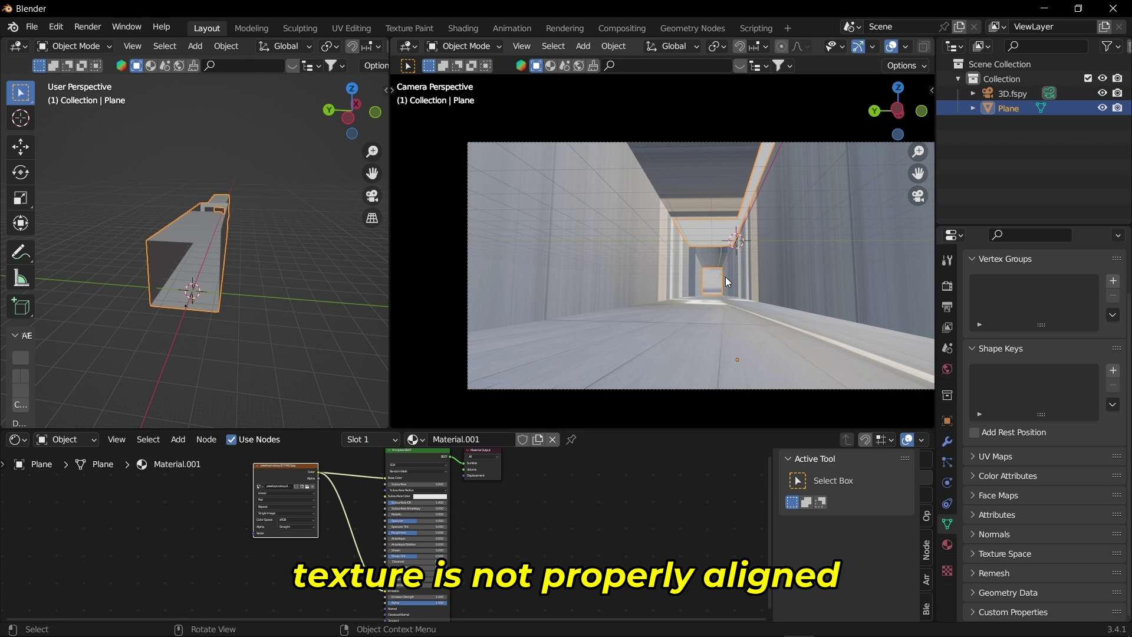
- Add Texture Coordinate and Mapping nodes to the photo's image texture with Ctrl+T
shift+middle_drag(773, 271, 740, 271)
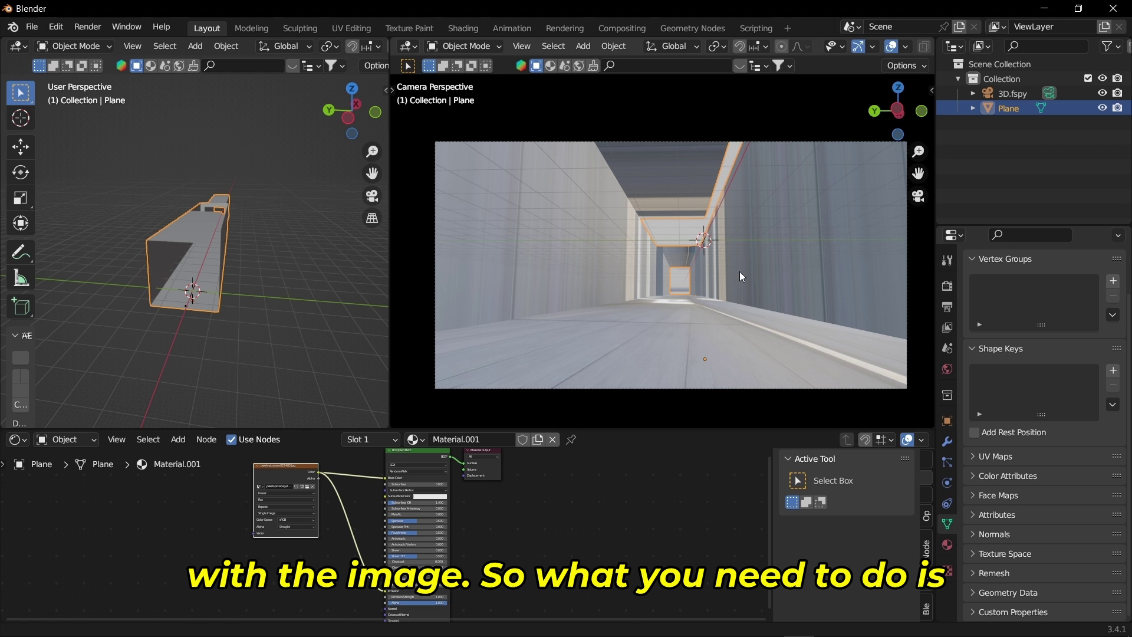
click(947, 441)
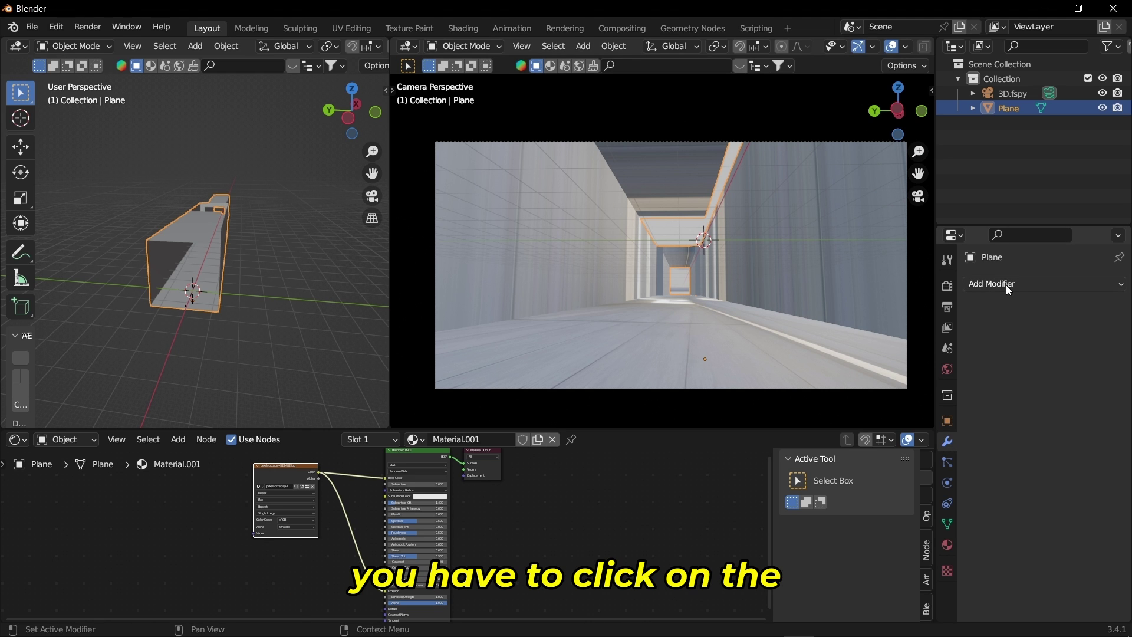
key(Home)
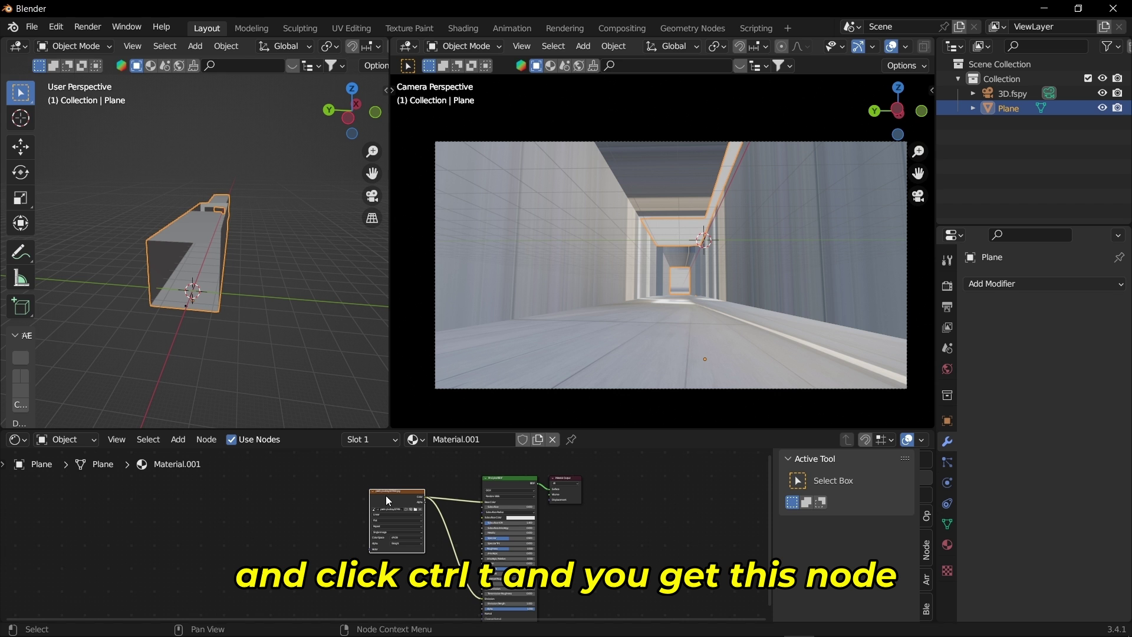
key(ctrl+t)
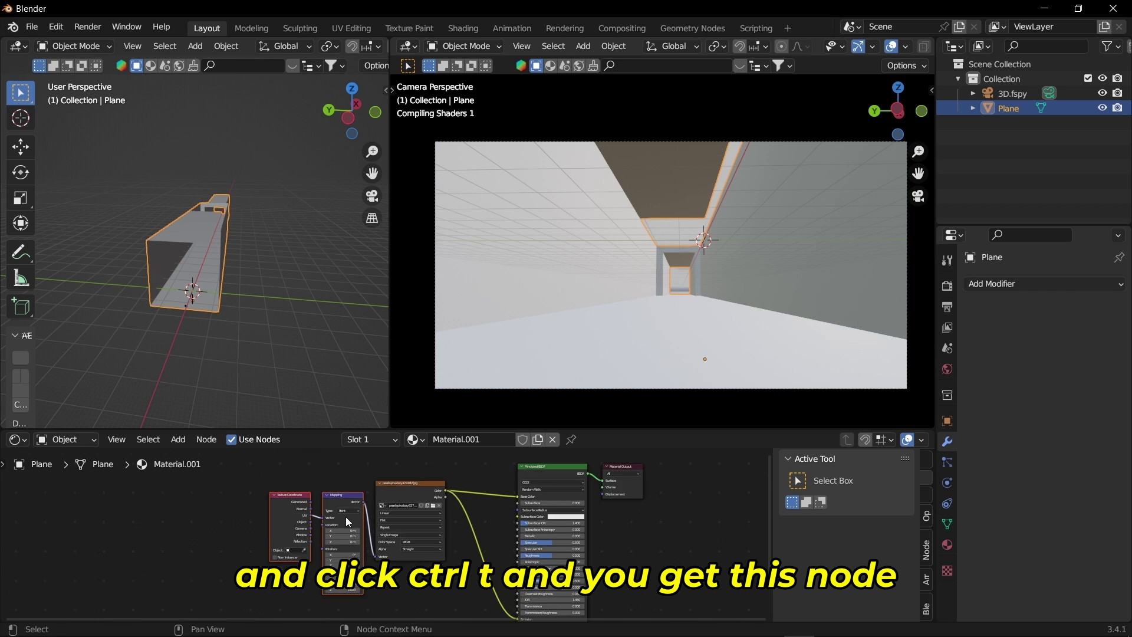
scroll(346, 517, up, 1)
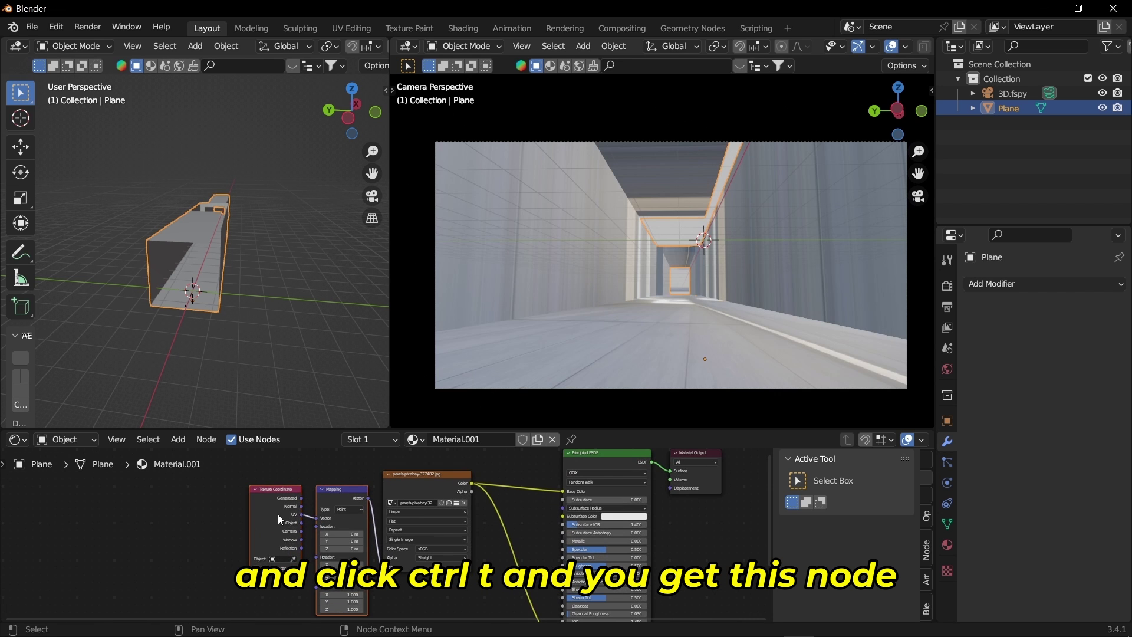
- Search the Preferences add-ons for 'node' to check Node Wrangler is enabled
click(56, 27)
click(104, 235)
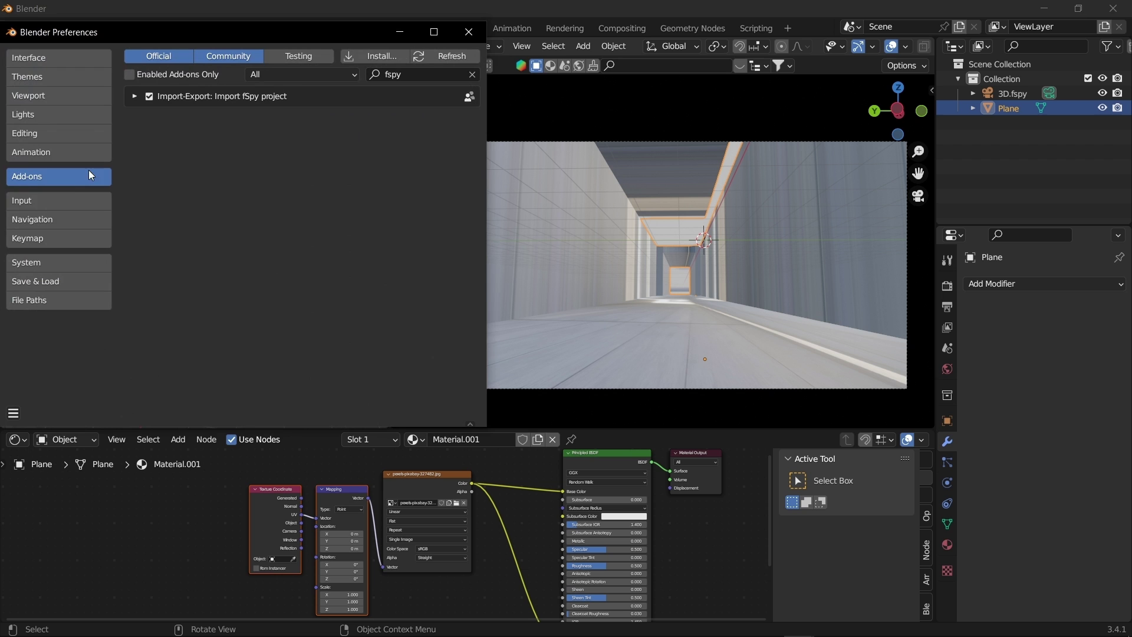
text(node)
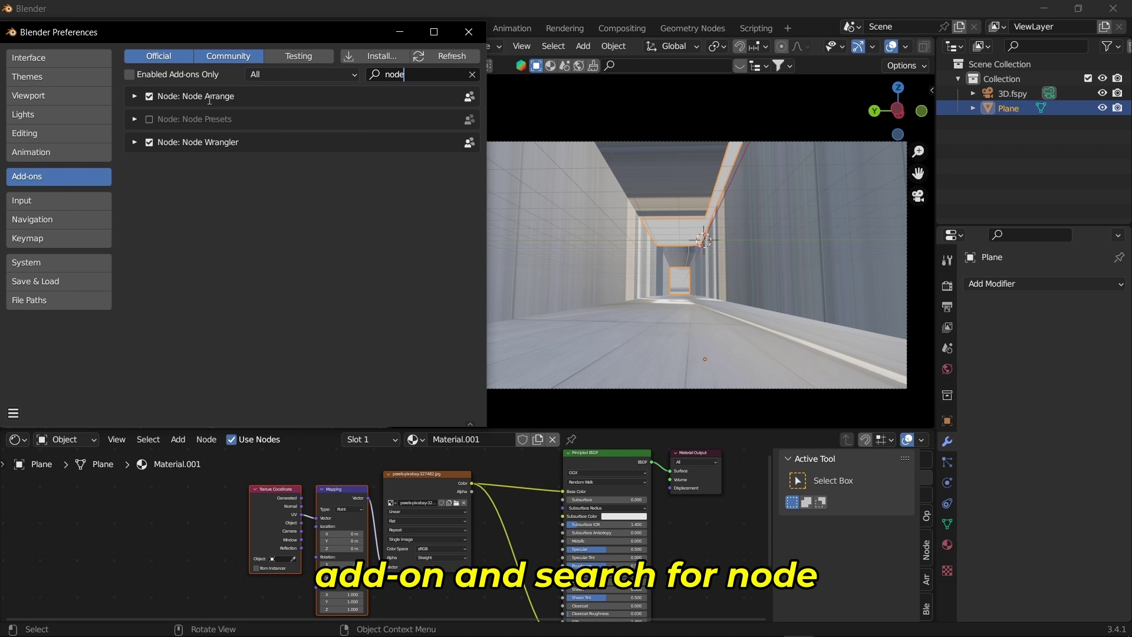
- Close Preferences and remove the Mesh Sequence Cache modifier from the plane
click(469, 32)
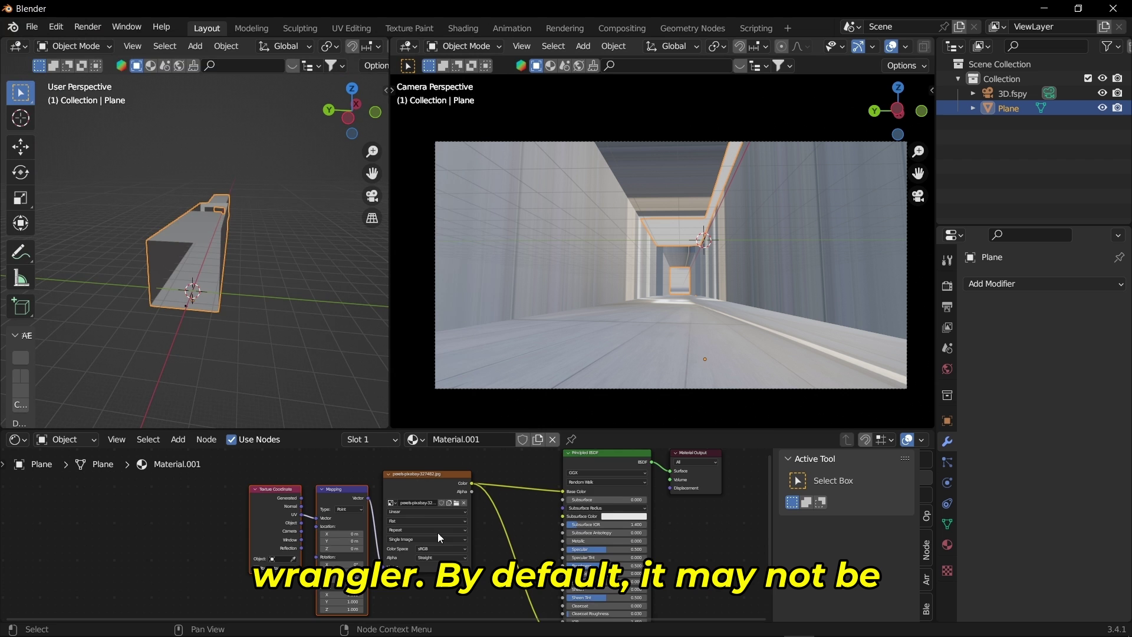
scroll(401, 533, up, 3)
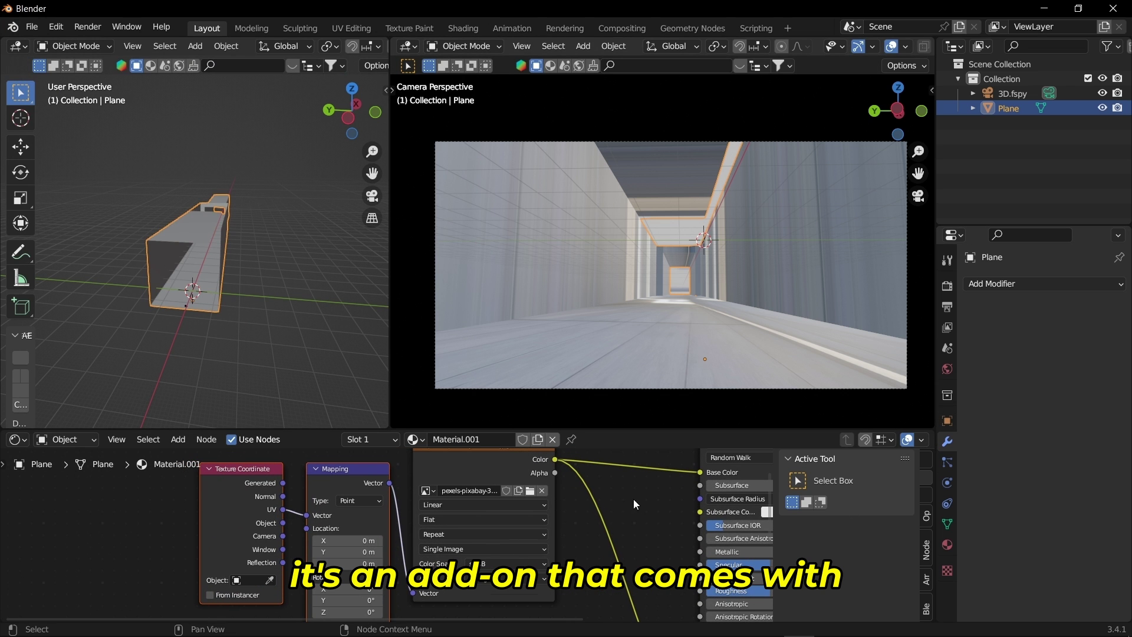
scroll(634, 499, down, 2)
click(1030, 285)
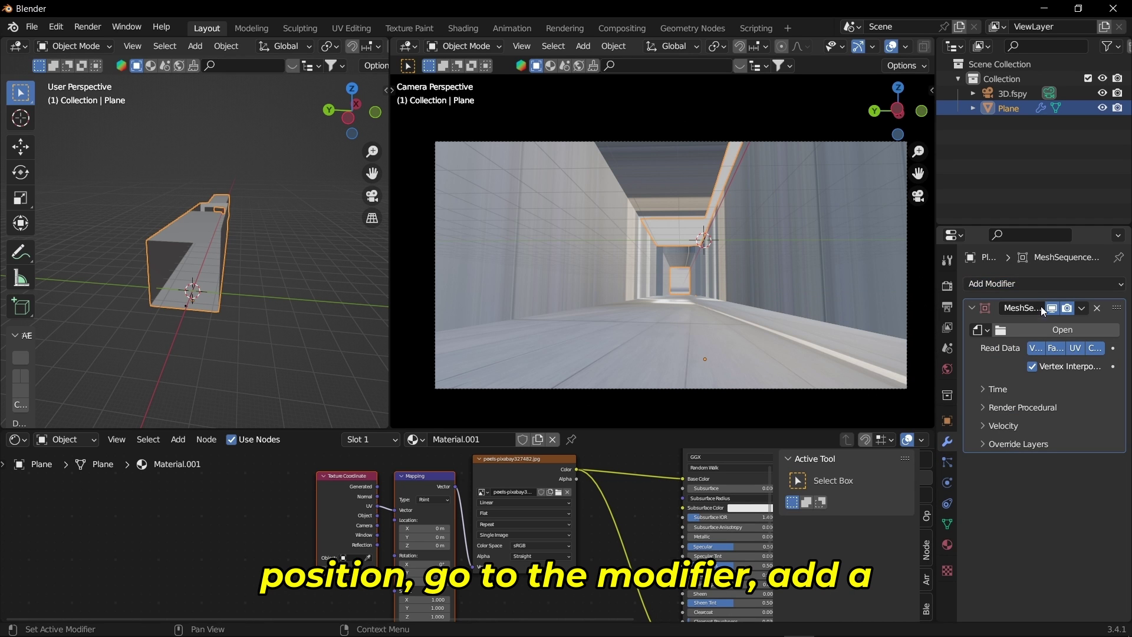
click(1097, 308)
- Add a Simple Subdivision Surface modifier with viewport and render levels of 5
click(1077, 283)
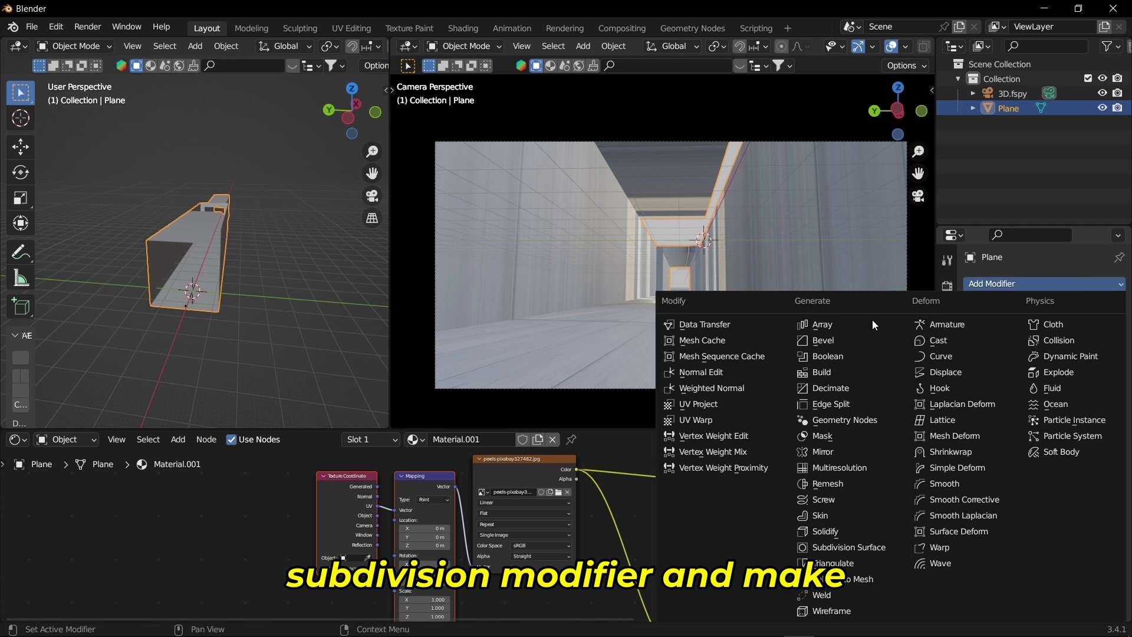
click(861, 548)
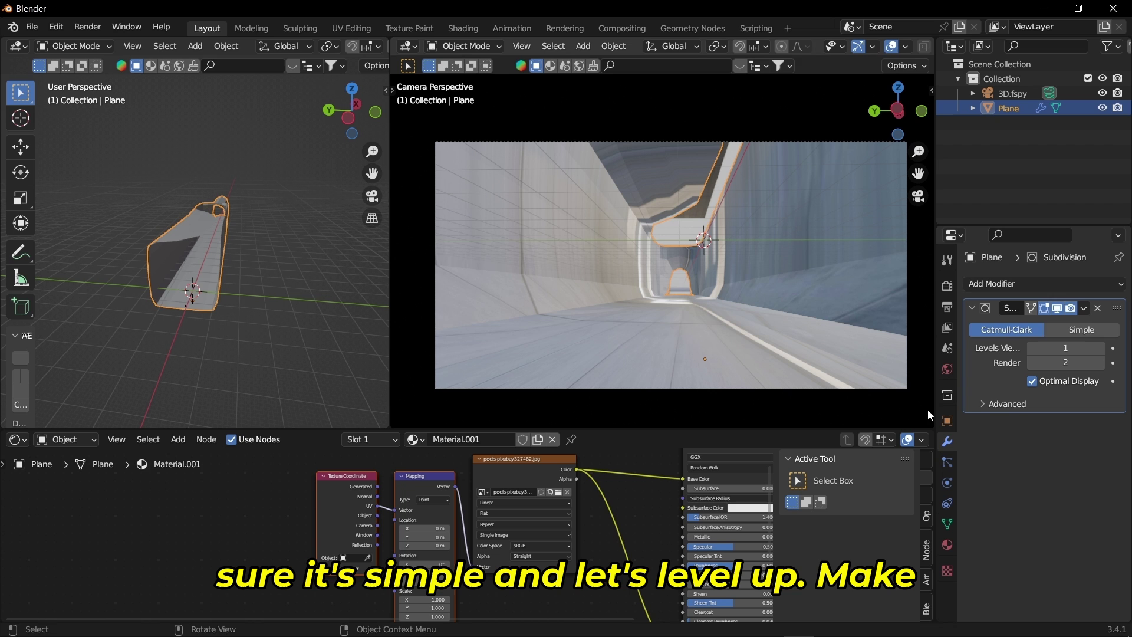
click(1074, 329)
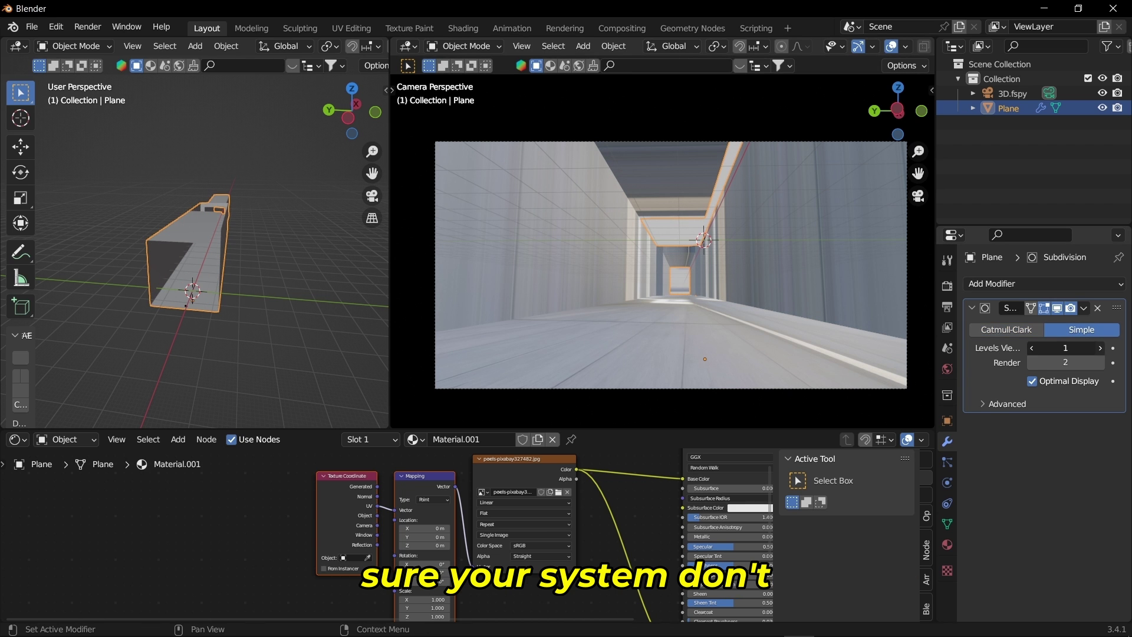
click(1101, 348)
click(1100, 348)
click(1101, 348)
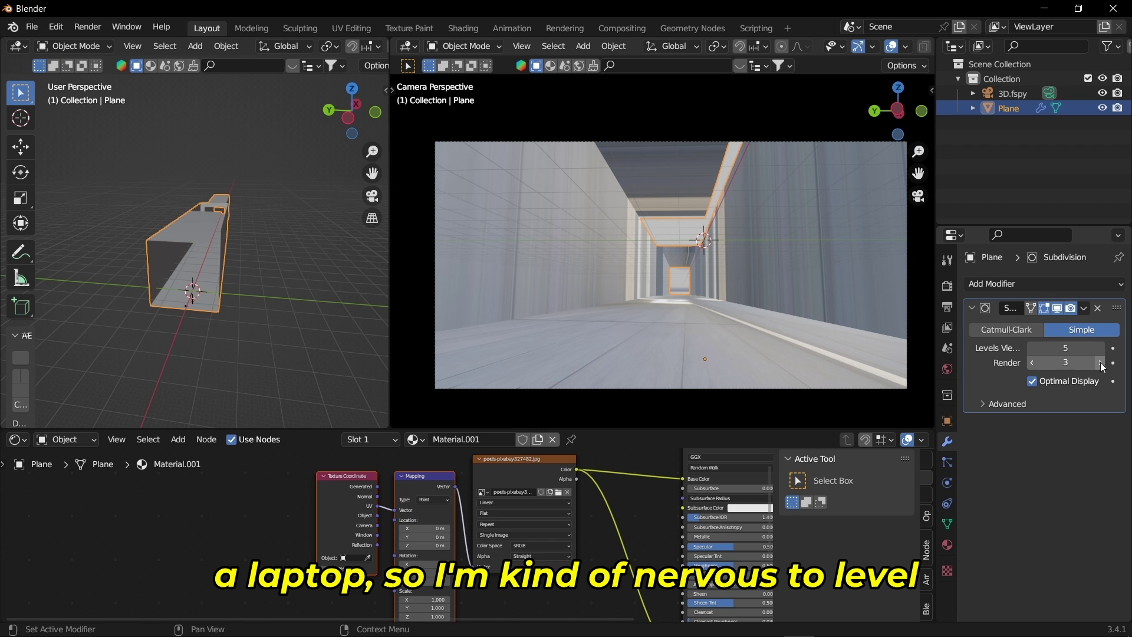
click(1101, 362)
click(1100, 362)
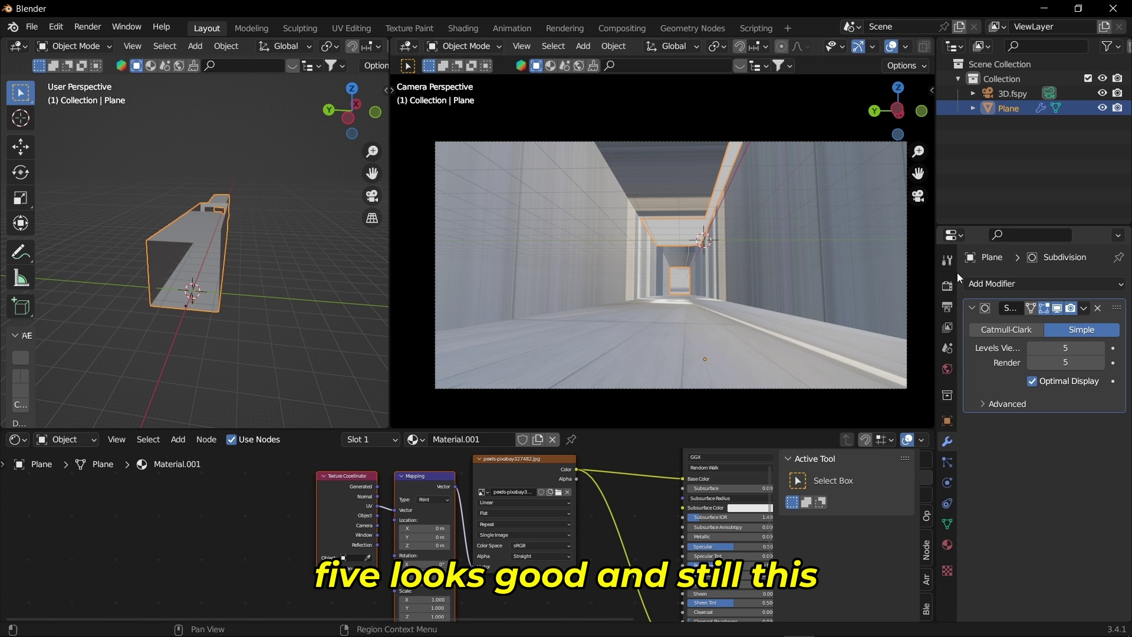
click(1027, 284)
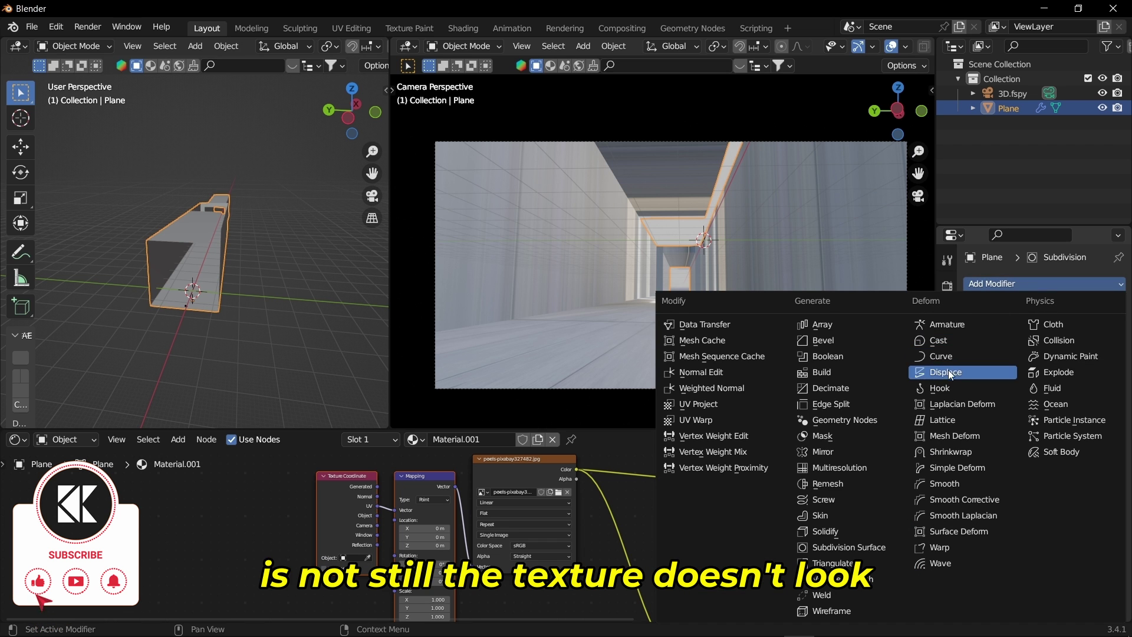
- Add a UV Project modifier using UVMap with the 3D.fspy camera as projector
click(711, 403)
click(1057, 446)
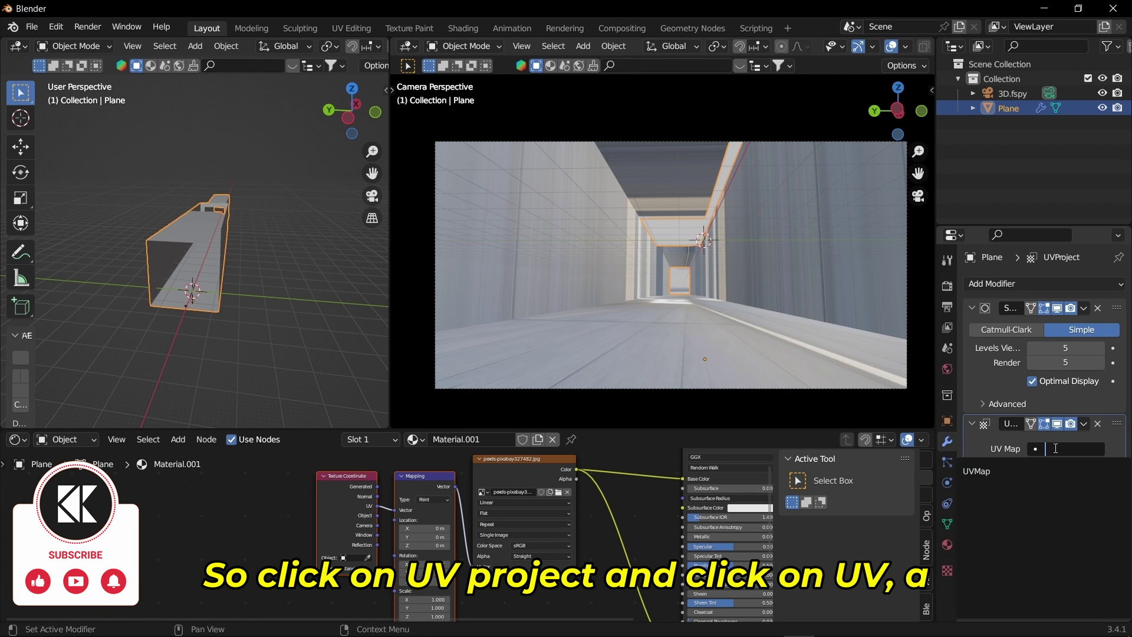
click(997, 472)
click(1098, 552)
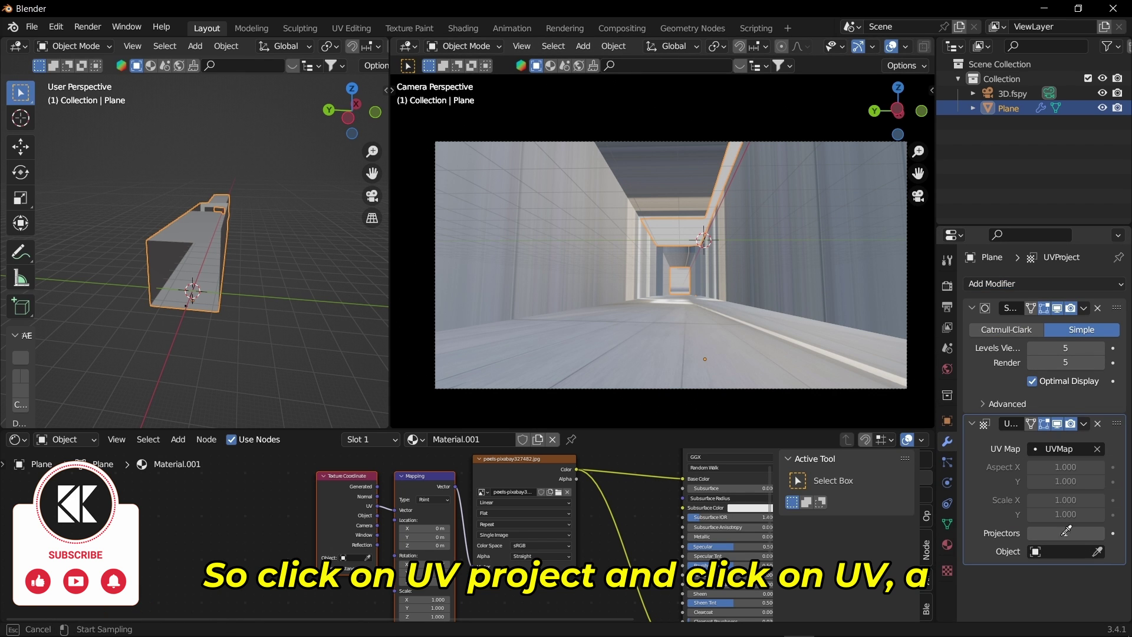
click(434, 369)
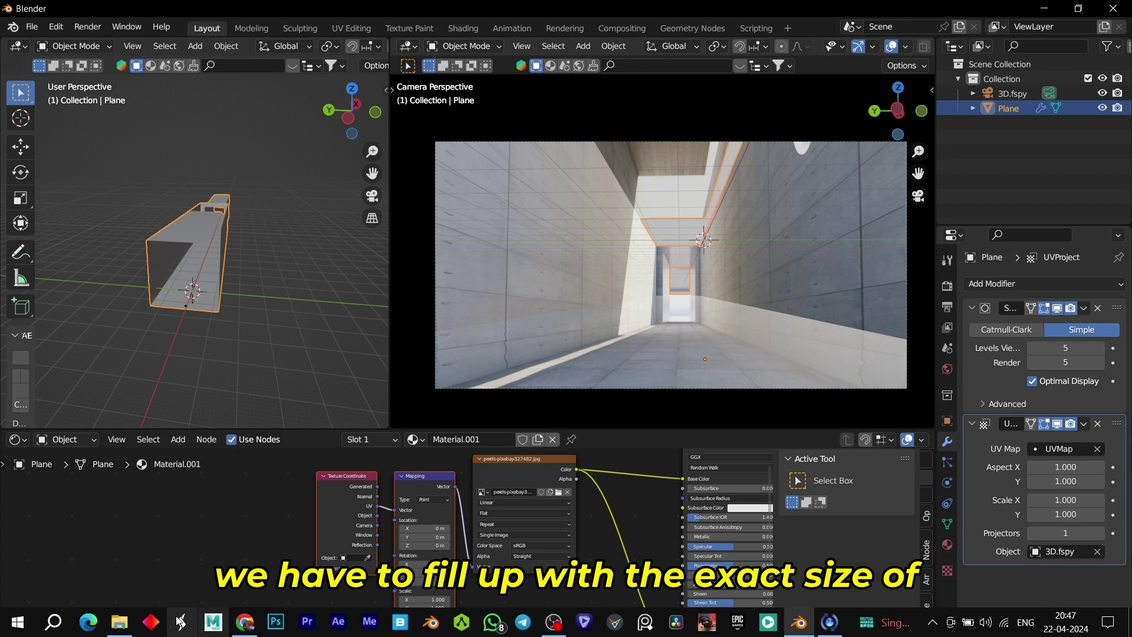
- Read the tunnel photo's 2782 x 1455 dimensions from its File Explorer Properties details
click(121, 623)
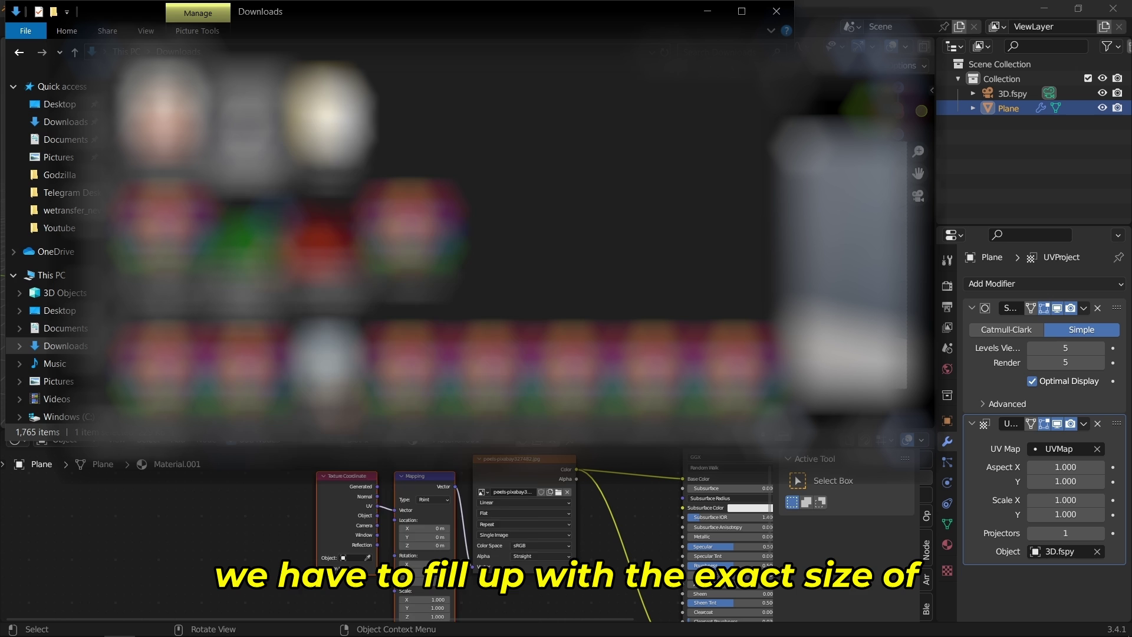
right_click(253, 365)
click(311, 624)
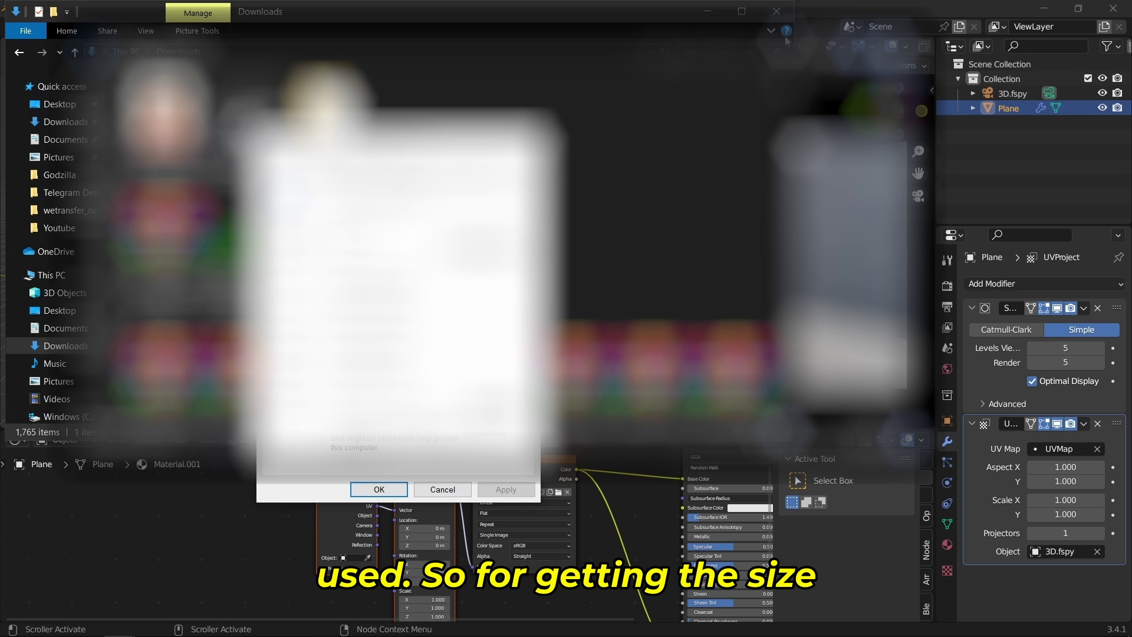
click(720, 13)
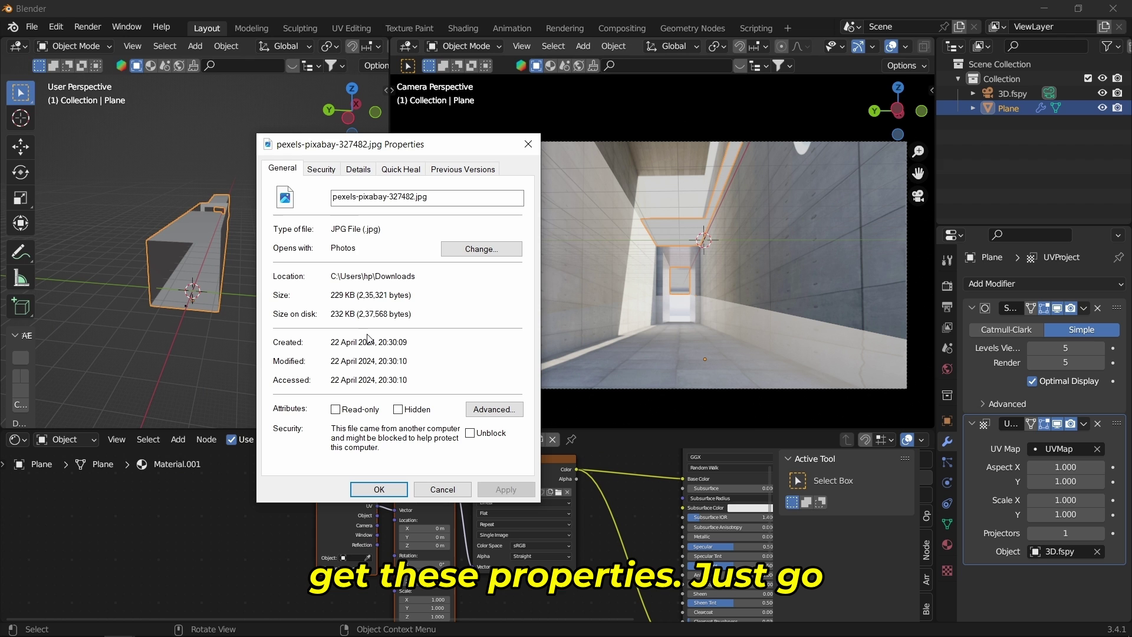
click(362, 173)
scroll(431, 304, down, 2)
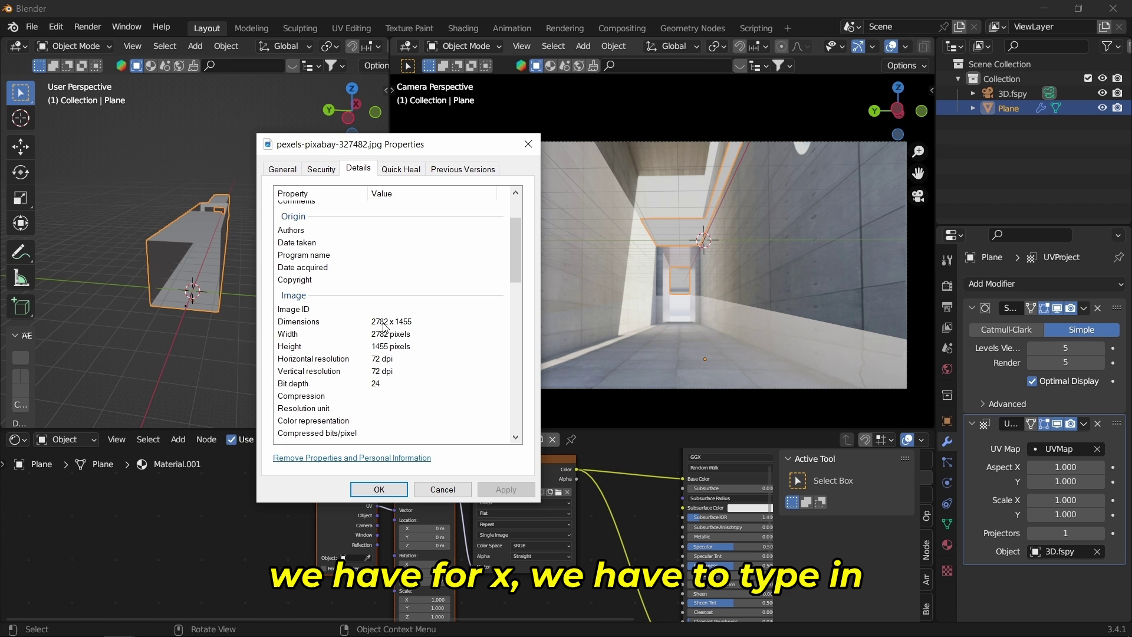
- Set the UV Project aspect to X 2782 and Y 1455, then inspect the projected photo
double_click(1061, 468)
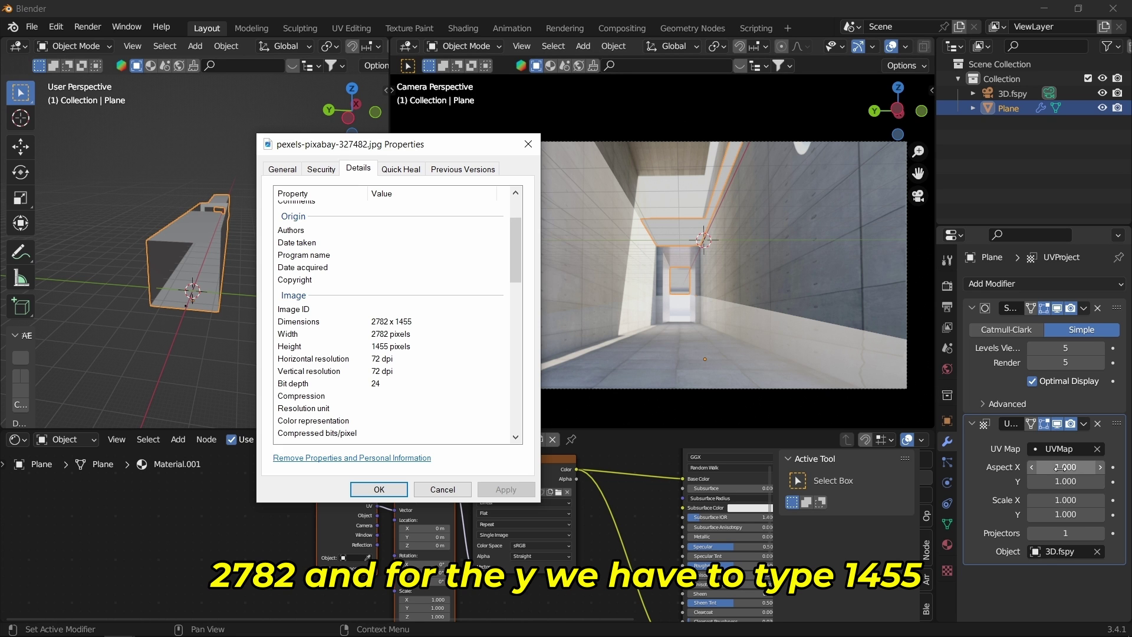
text(278)
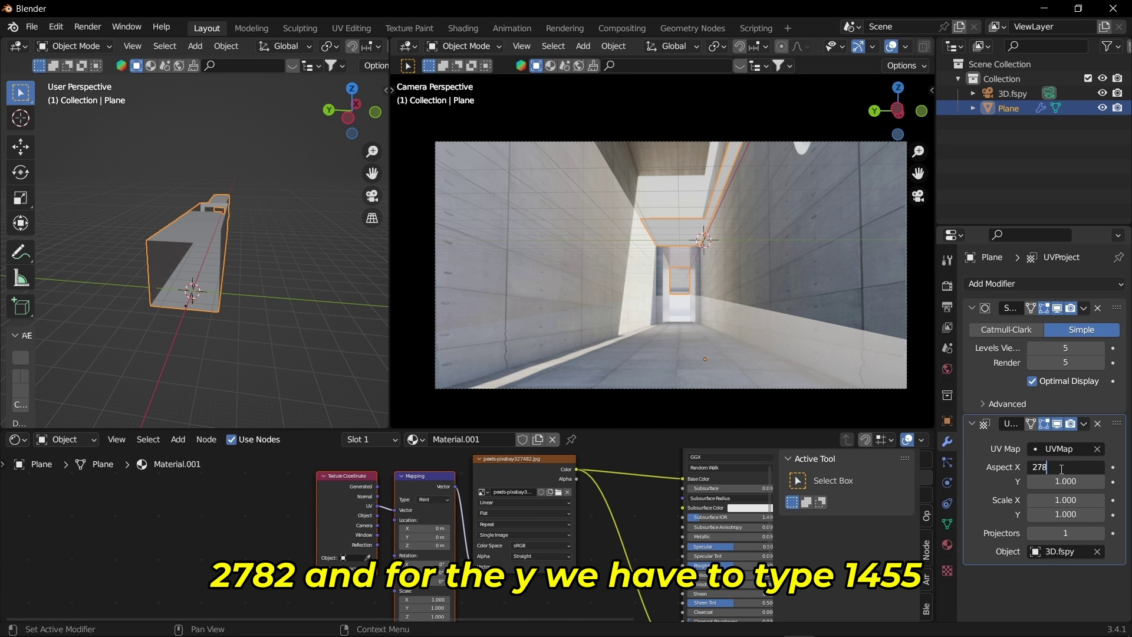
text(2)
key(Return)
double_click(1074, 485)
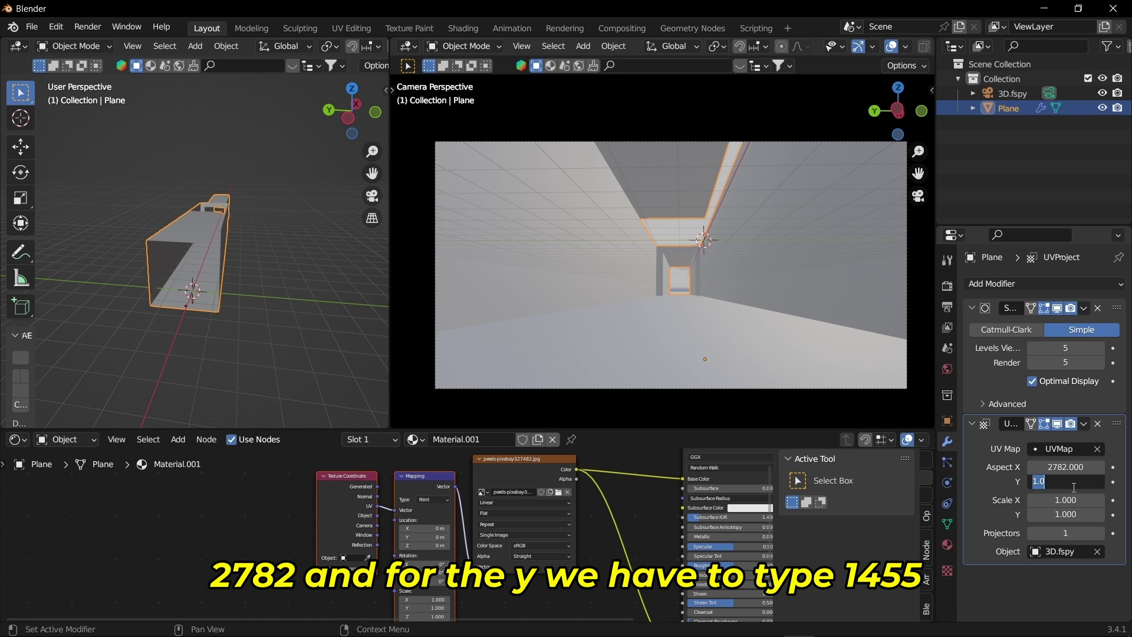
text(1455)
key(Return)
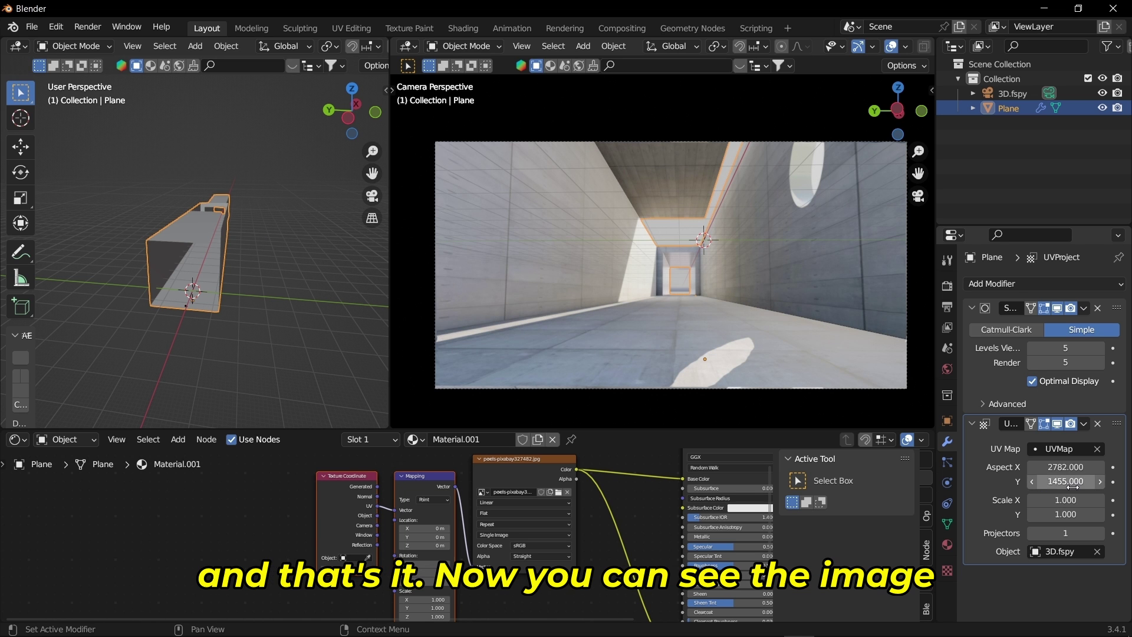
click(252, 278)
scroll(662, 213, up, 2)
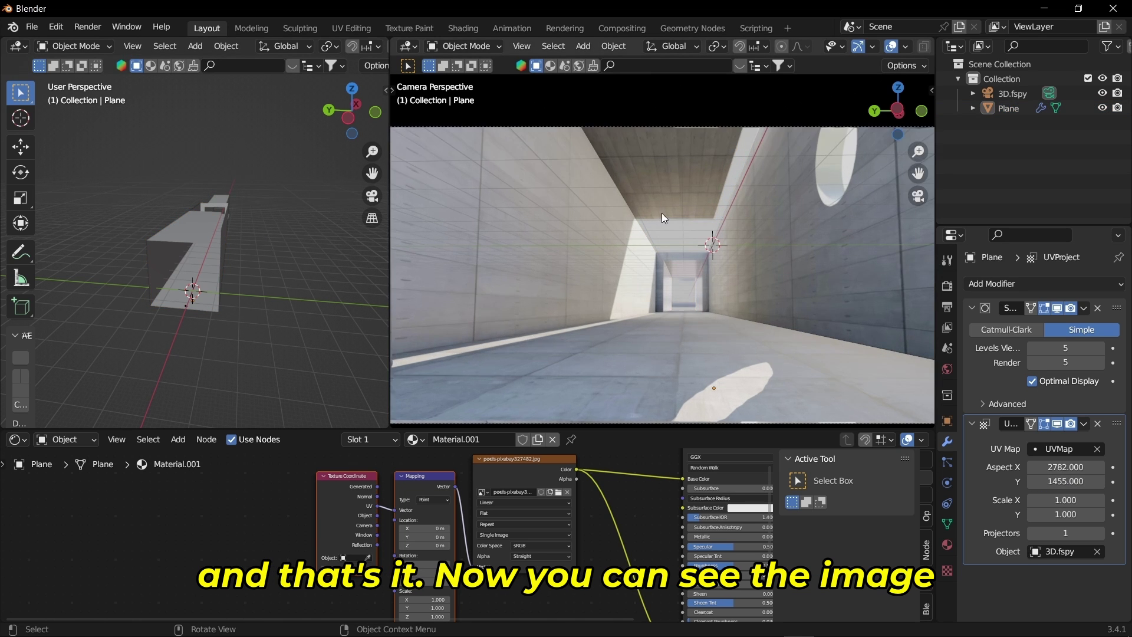
scroll(662, 214, down, 2)
scroll(678, 215, up, 2)
scroll(695, 218, down, 1)
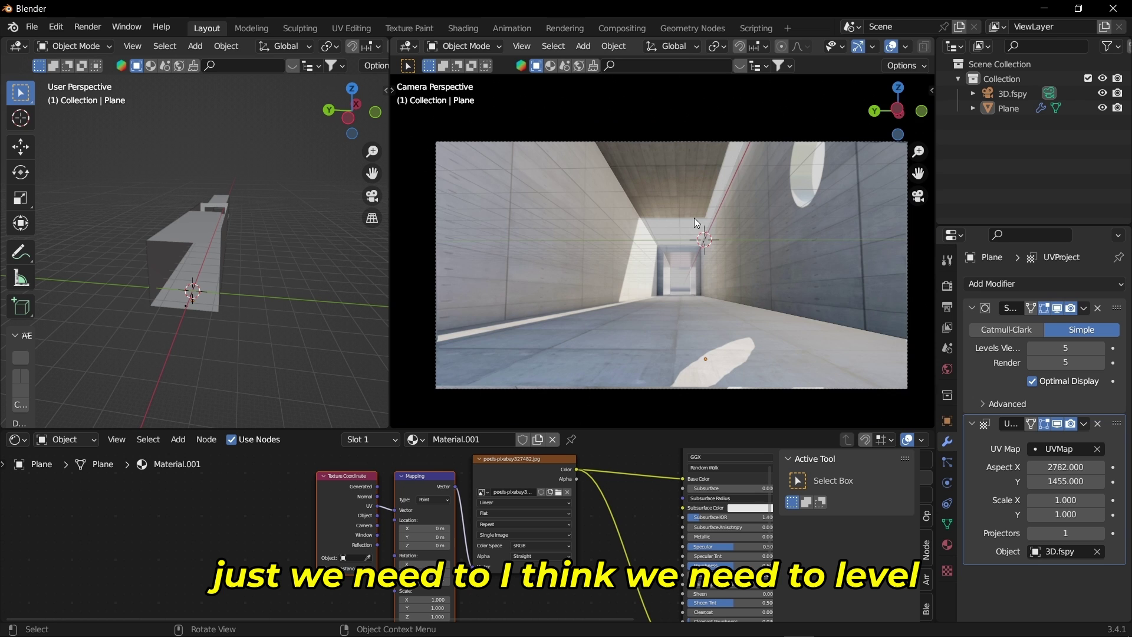
scroll(695, 218, up, 2)
scroll(741, 277, up, 2)
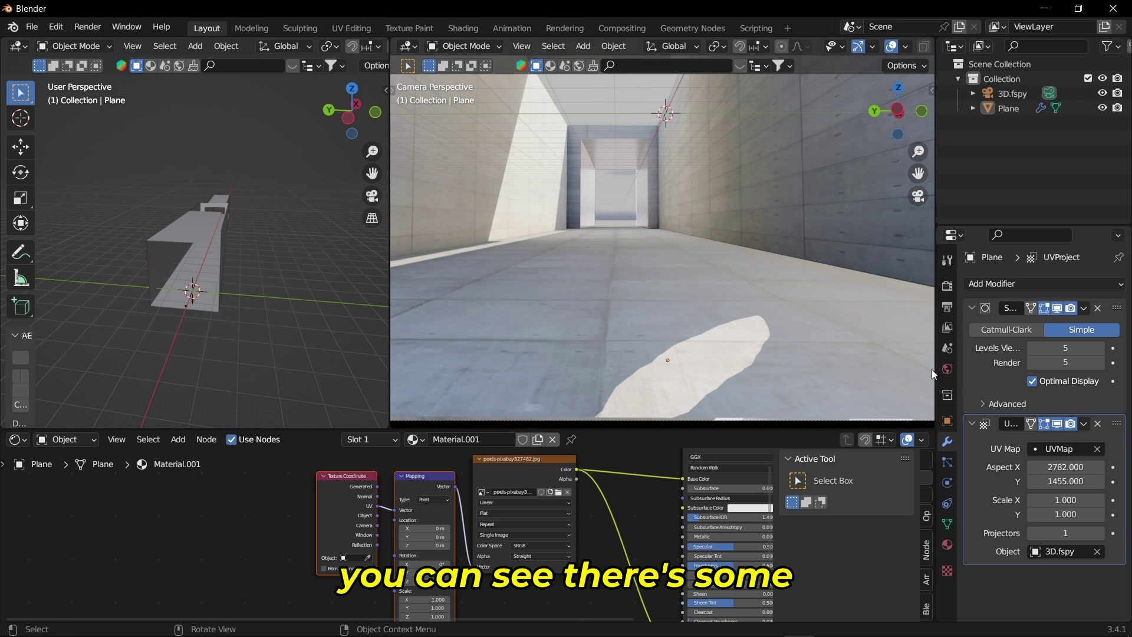
- Raise the Simple subdivision viewport and render levels to 7 and inspect the projection
click(1099, 348)
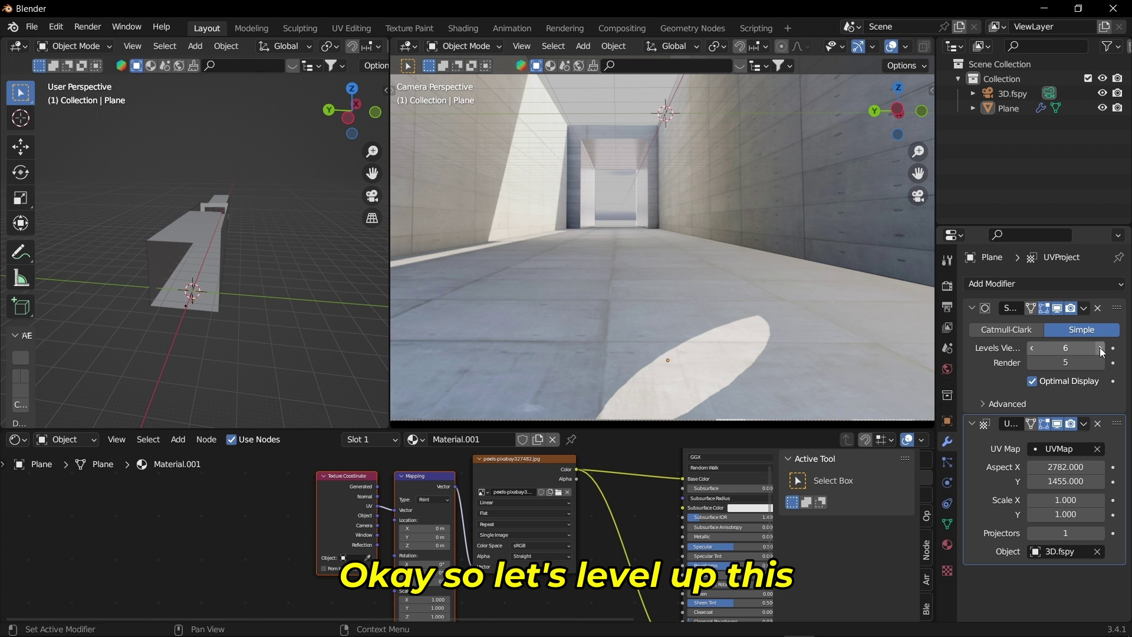
click(1101, 362)
click(1078, 348)
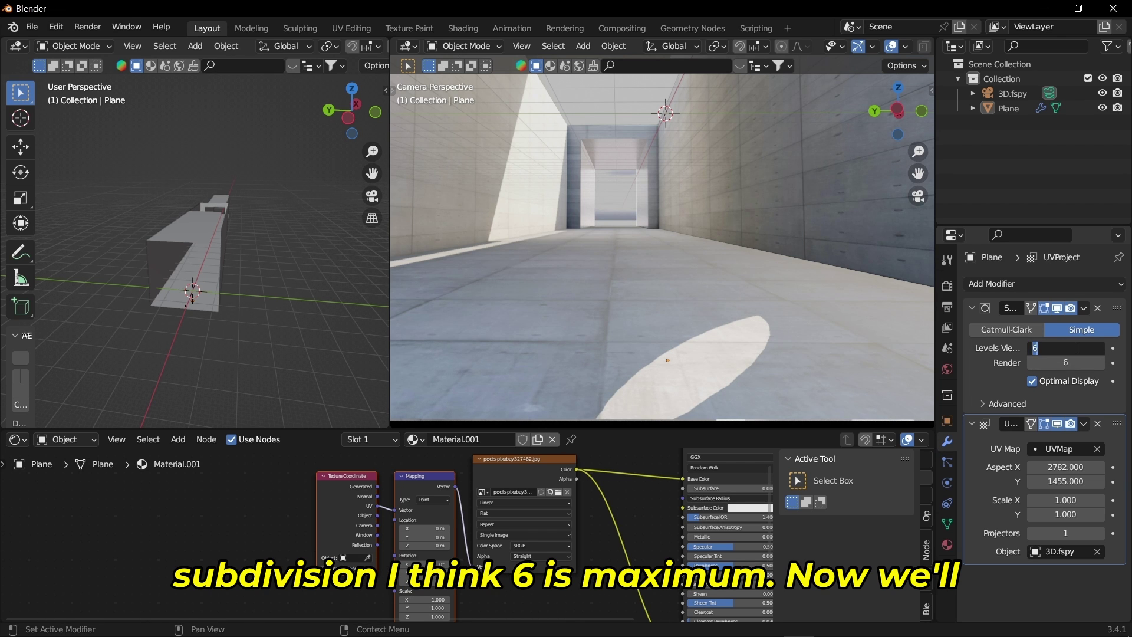
key(Return)
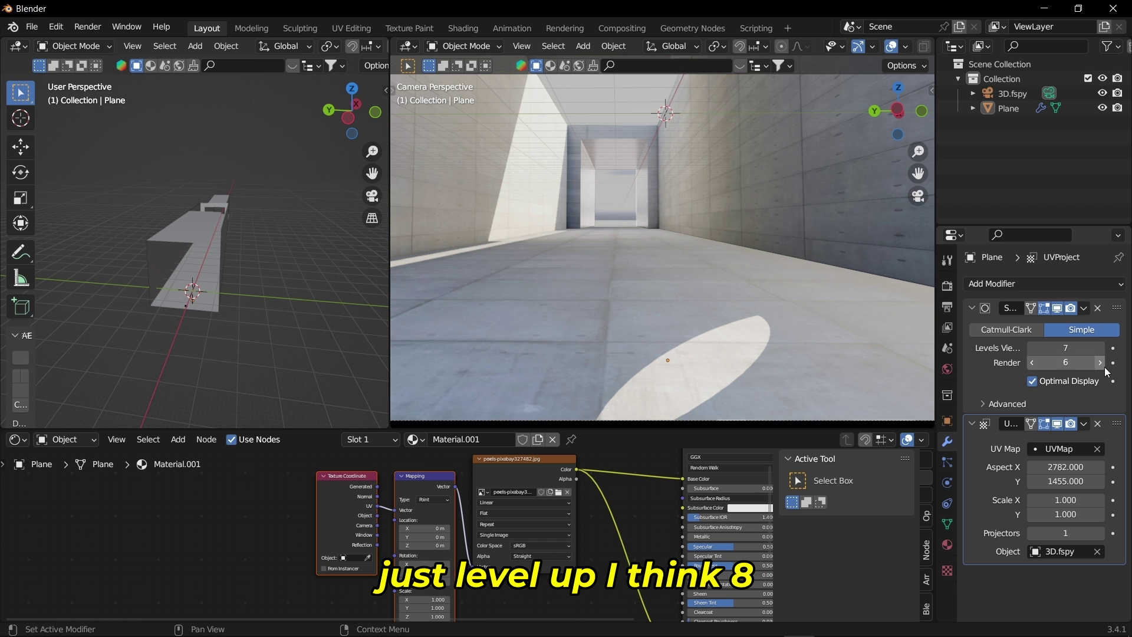
click(1070, 360)
text(7)
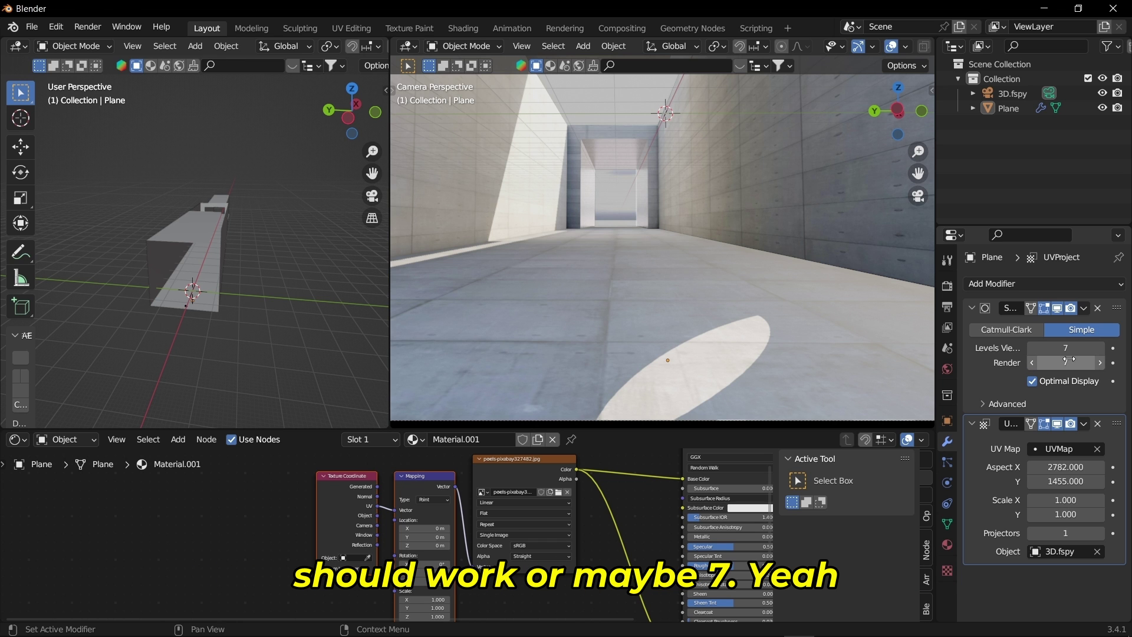
key(Return)
scroll(730, 183, down, 4)
scroll(723, 210, up, 4)
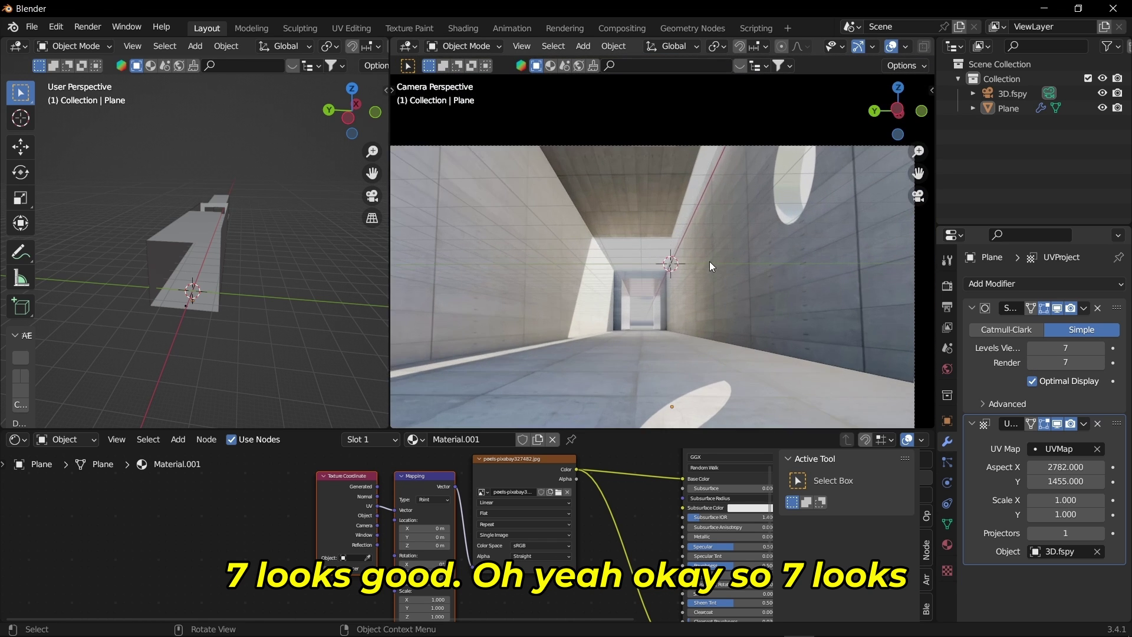
scroll(733, 220, down, 2)
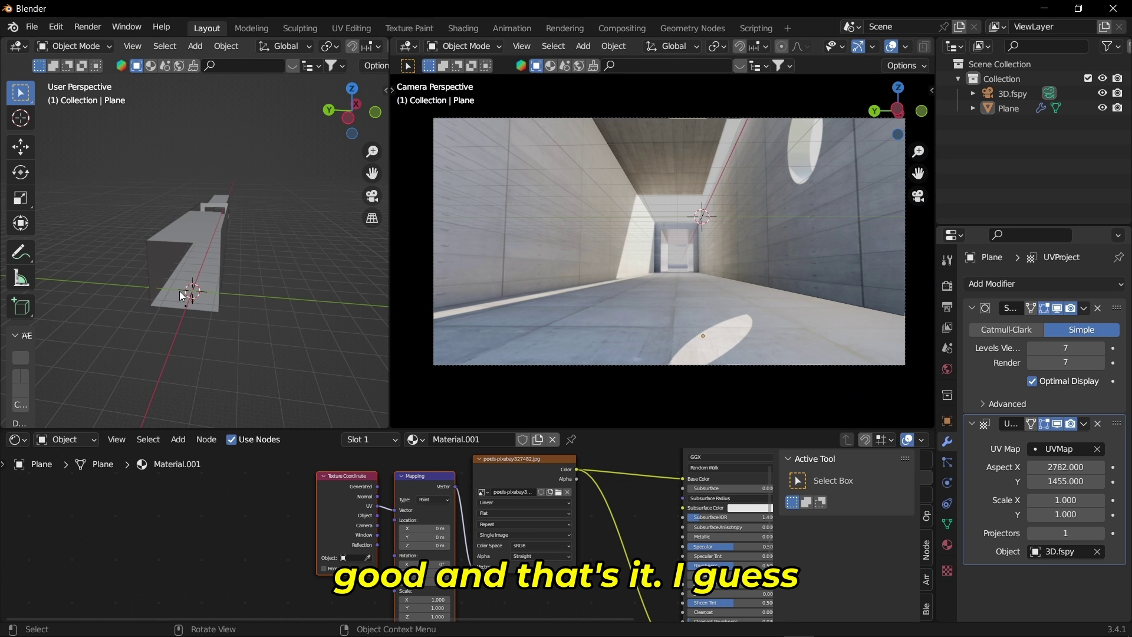
scroll(179, 291, up, 3)
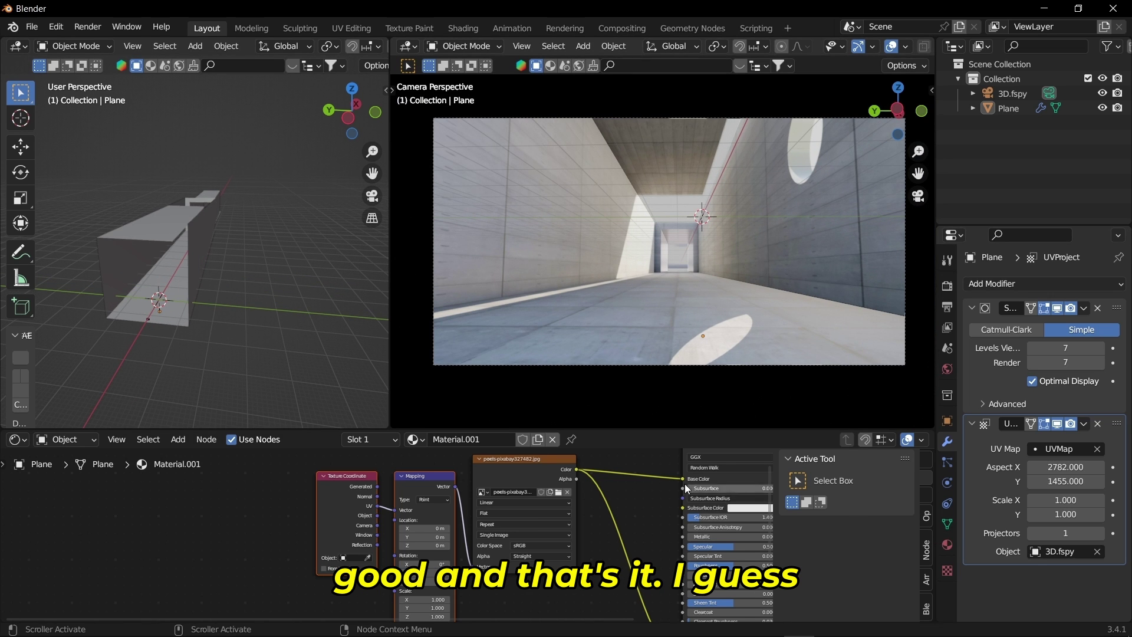
scroll(685, 484, down, 2)
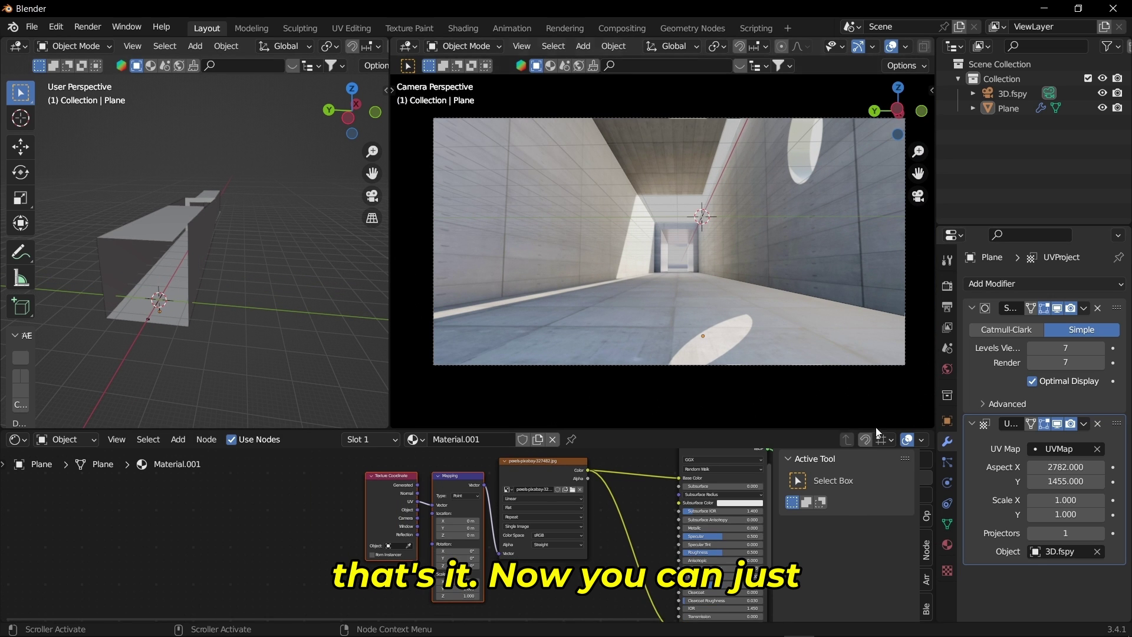
- Turn off Background Images on the fSpy camera
click(904, 366)
click(948, 483)
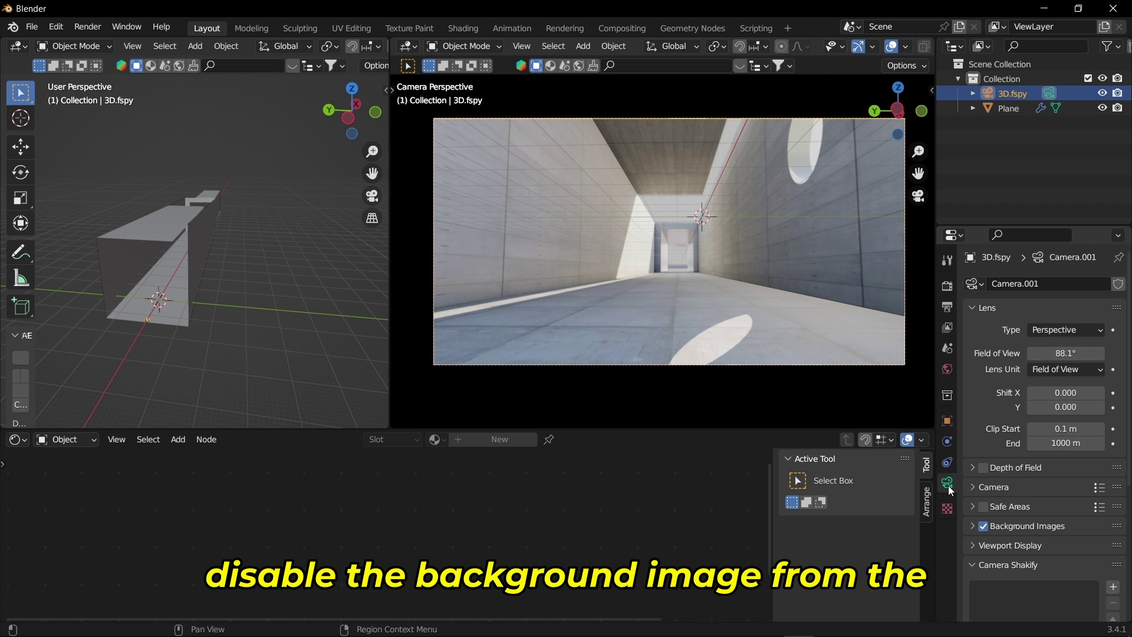
click(984, 526)
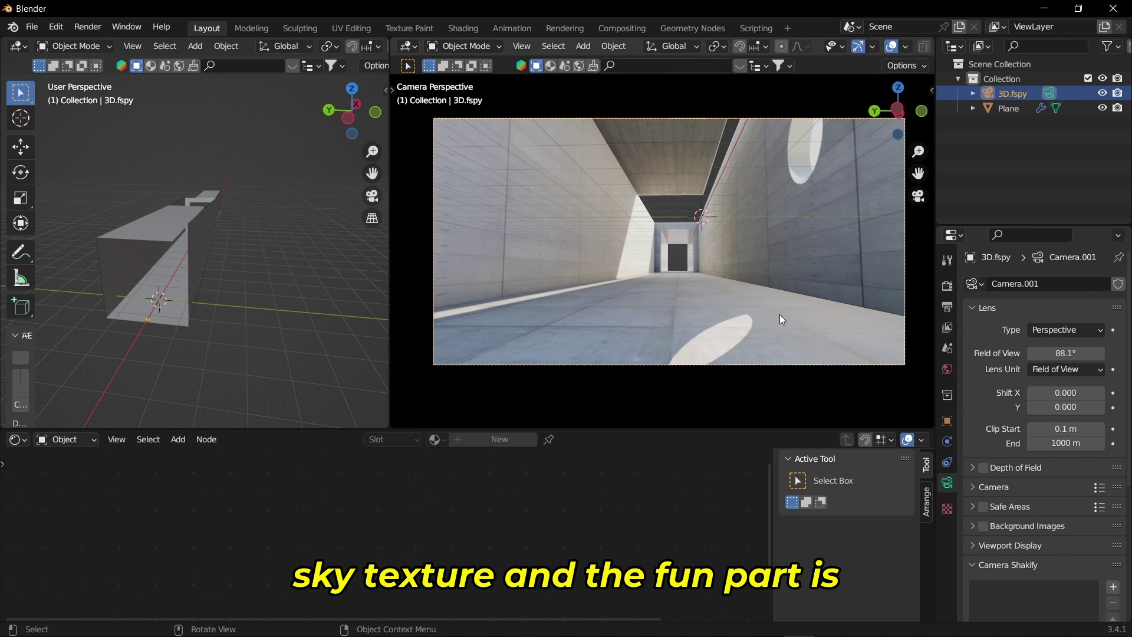
- Disconnect the image from the Plane material's Emission input on the Principled BSDF
click(696, 285)
middle_drag(666, 586, 628, 559)
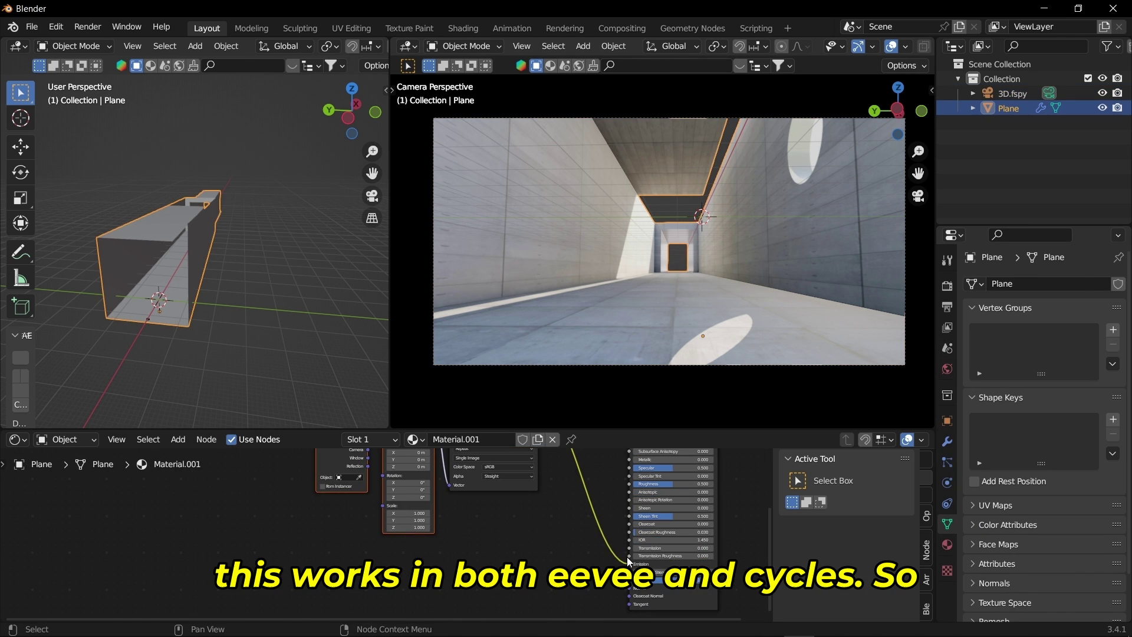
drag(630, 564, 609, 565)
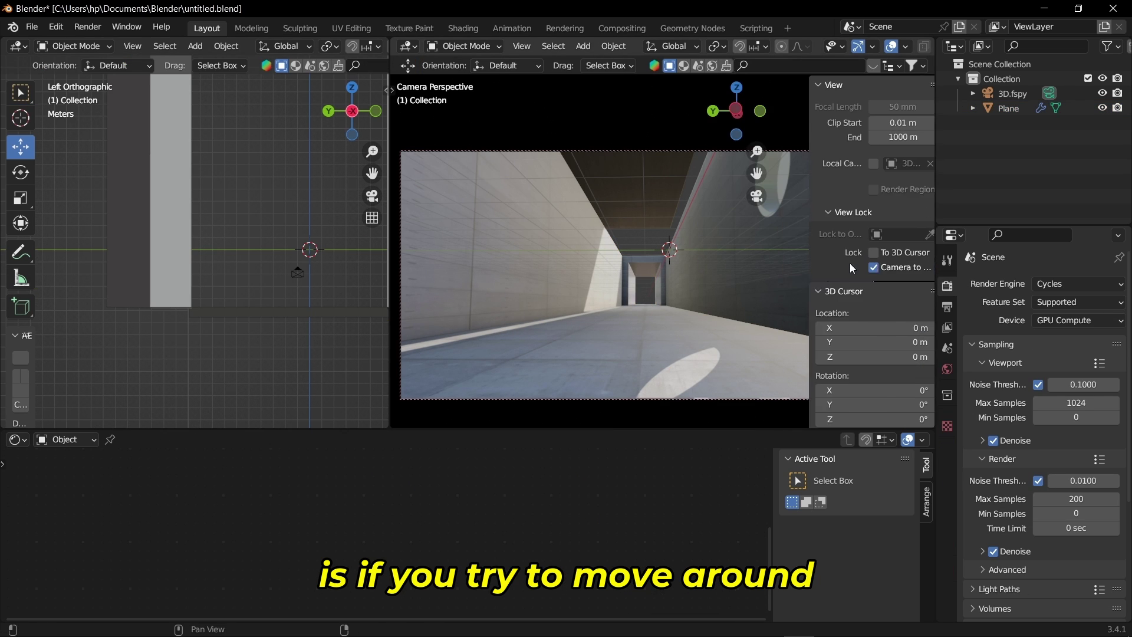
- Walk-test the camera by looking around, settle it level down the corridor, and select the Plane
key(n)
key(shift+grave)
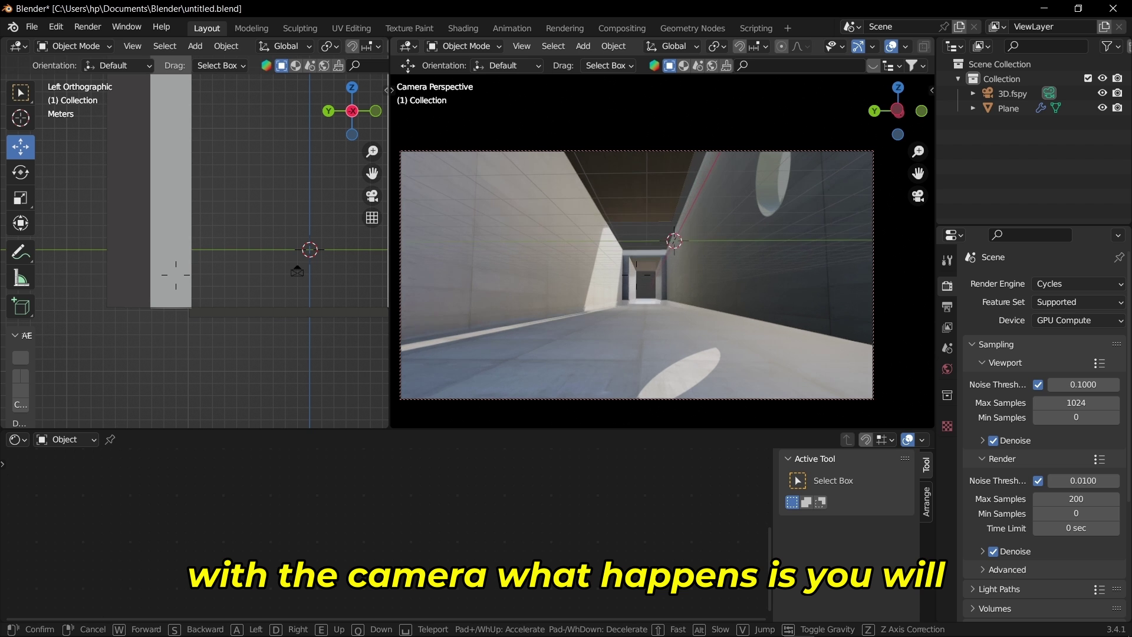
key(e)
key(q)
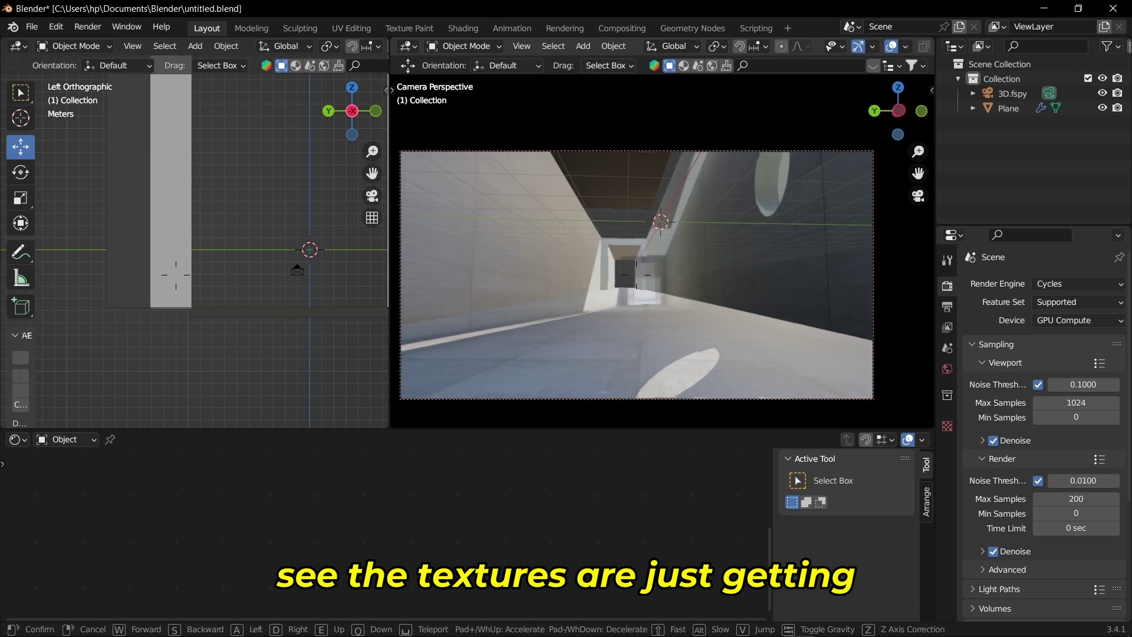
click(721, 305)
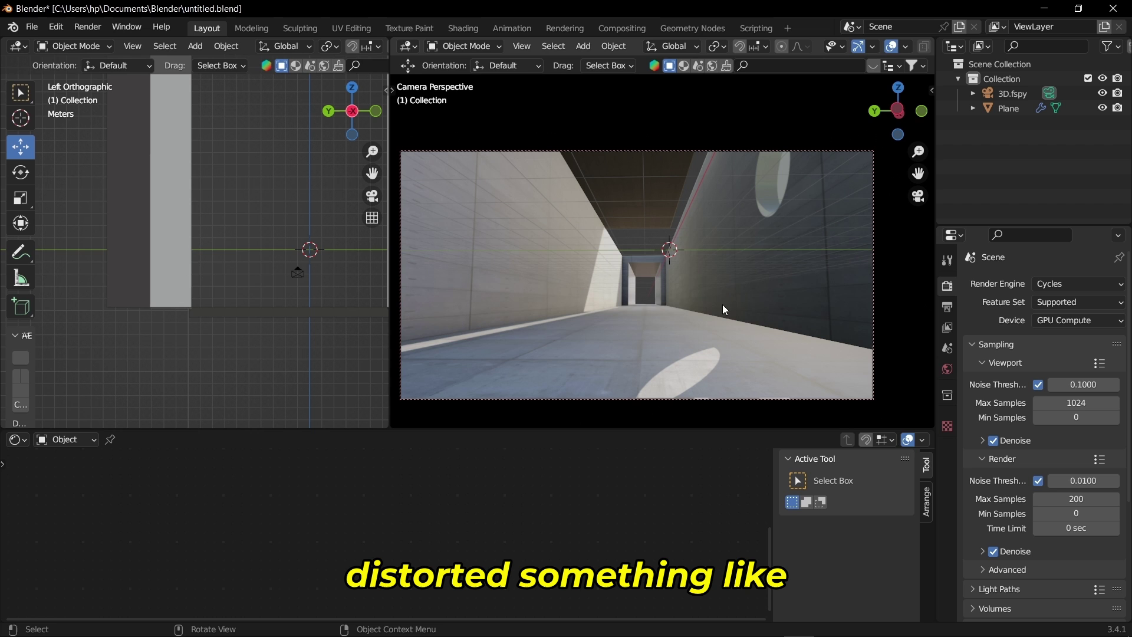
click(873, 396)
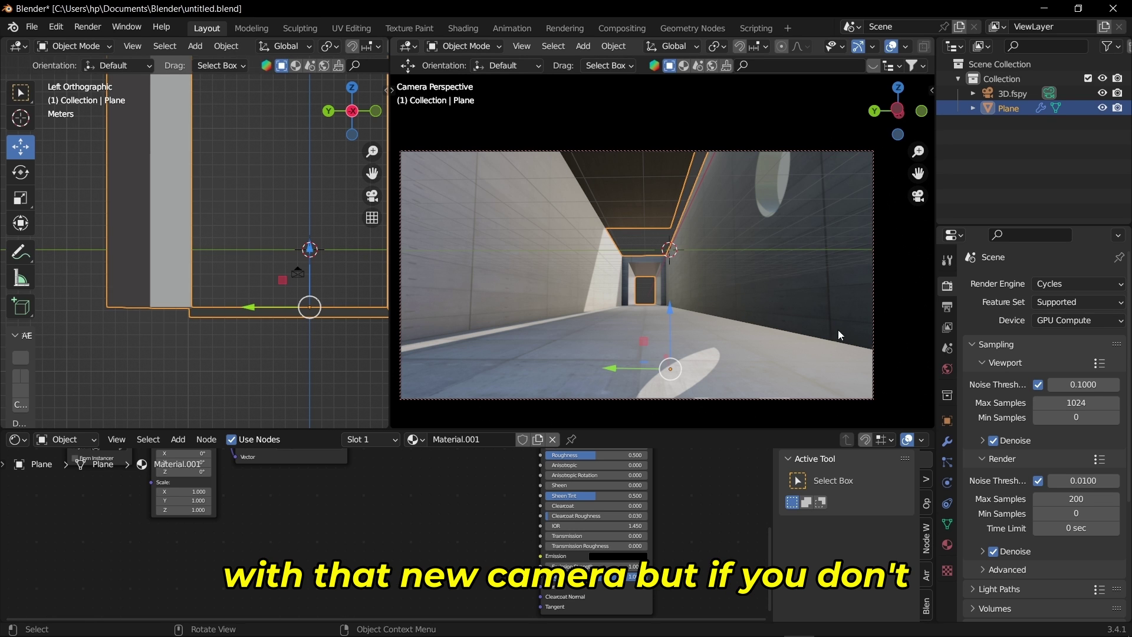
- Apply the tunnel Plane's Subdivision and UV Project modifiers
click(291, 268)
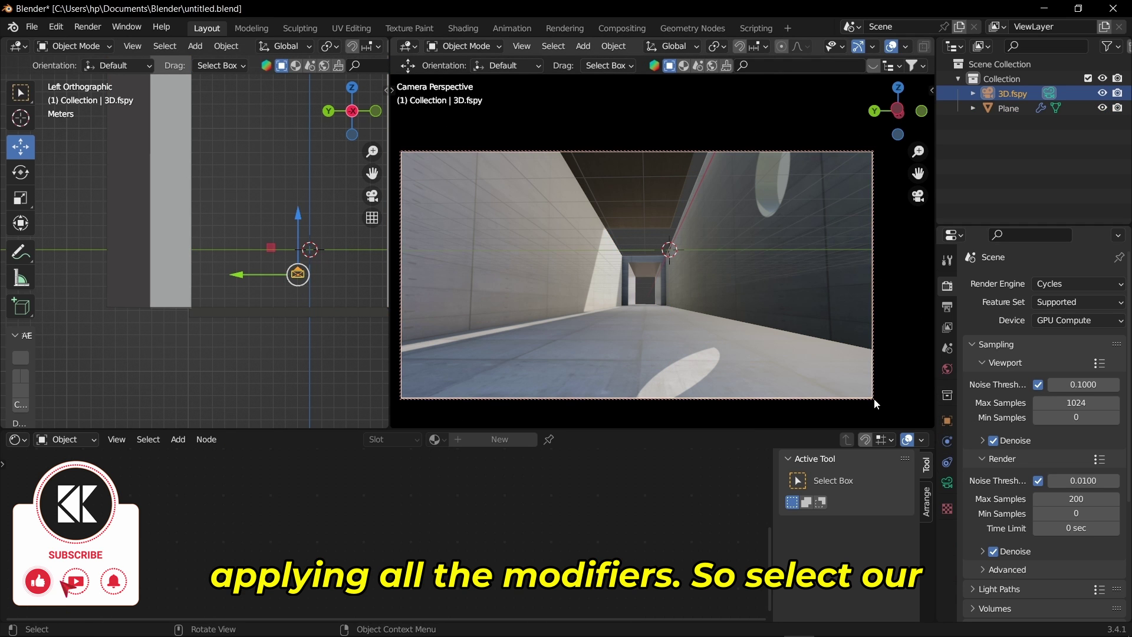
click(762, 300)
click(947, 441)
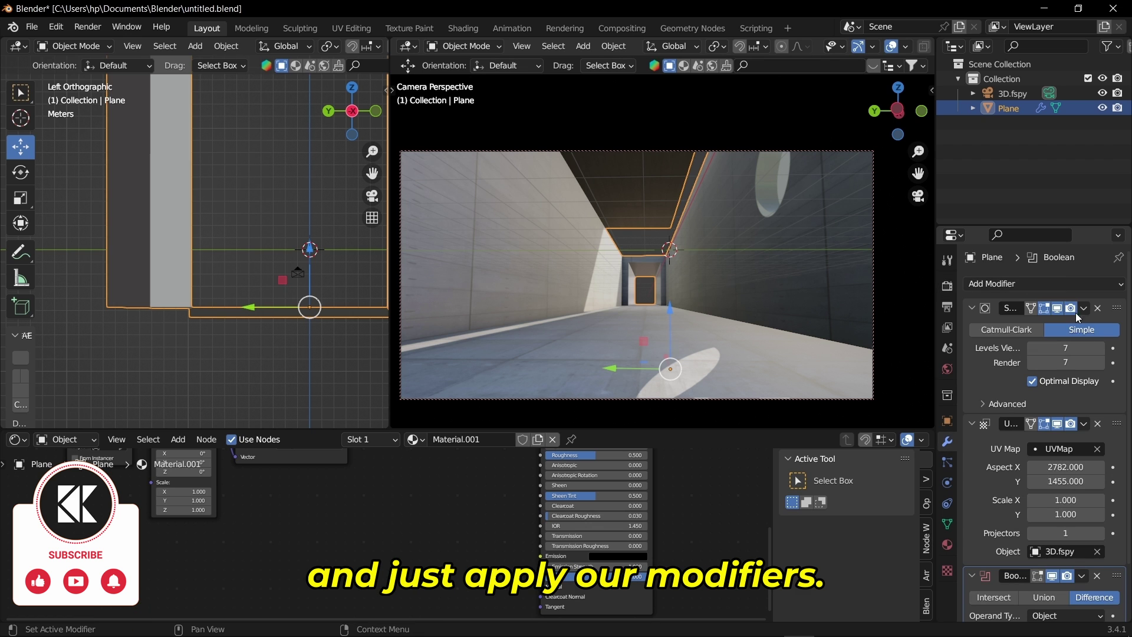
click(1089, 311)
click(1067, 324)
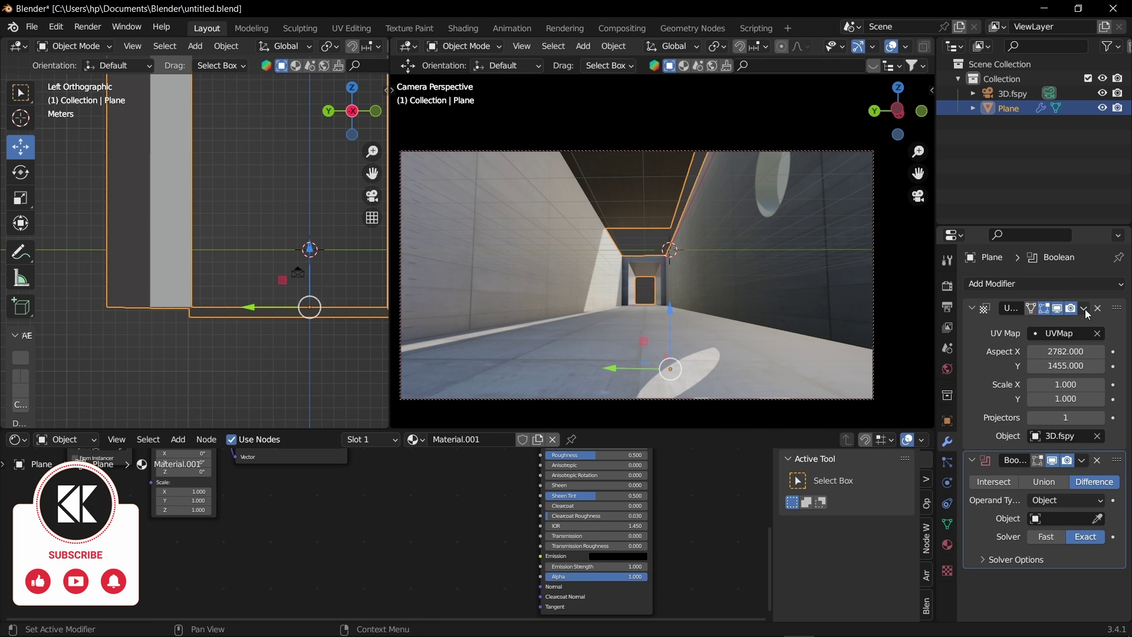
click(1084, 307)
click(1078, 325)
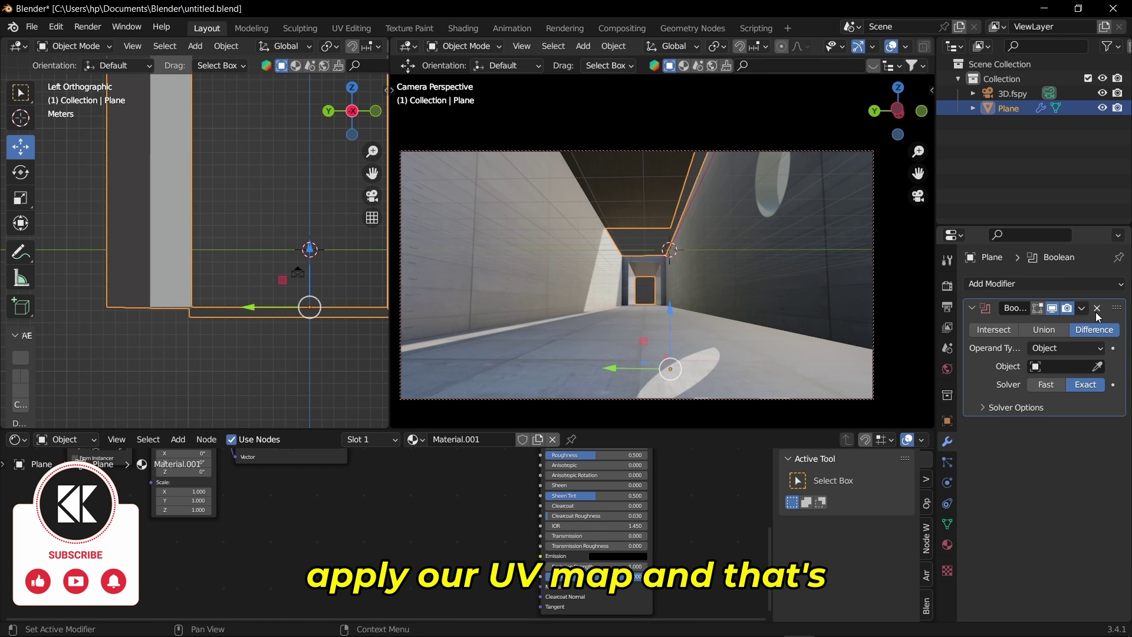
- Delete the empty Boolean modifier, leaving the Plane with no modifiers
click(1097, 309)
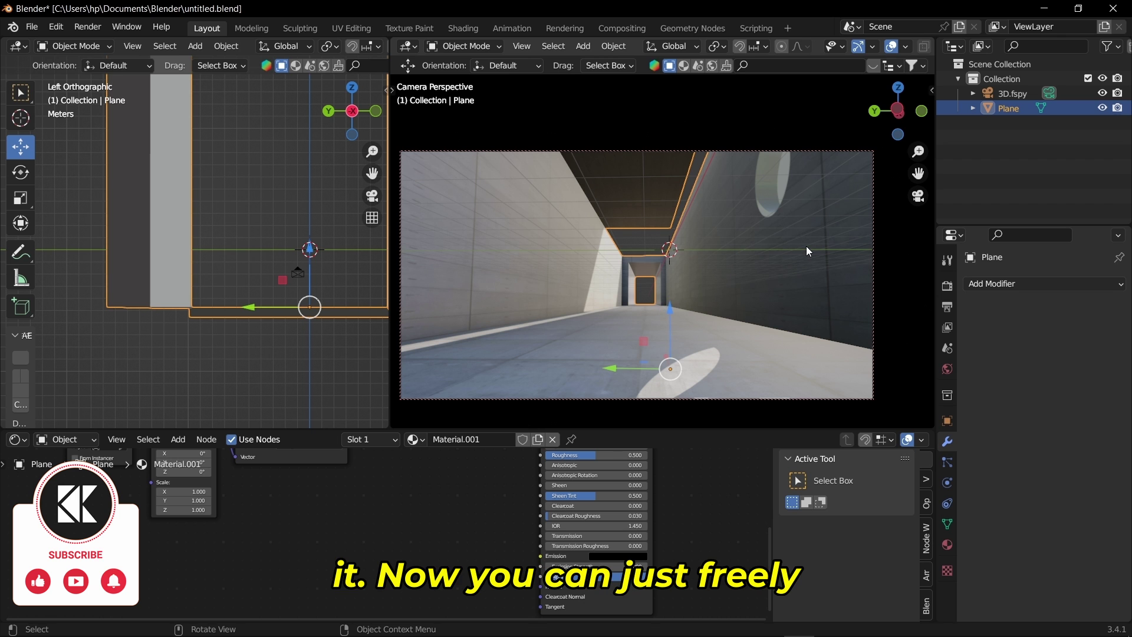
key(n)
key(n)
key(shift+grave)
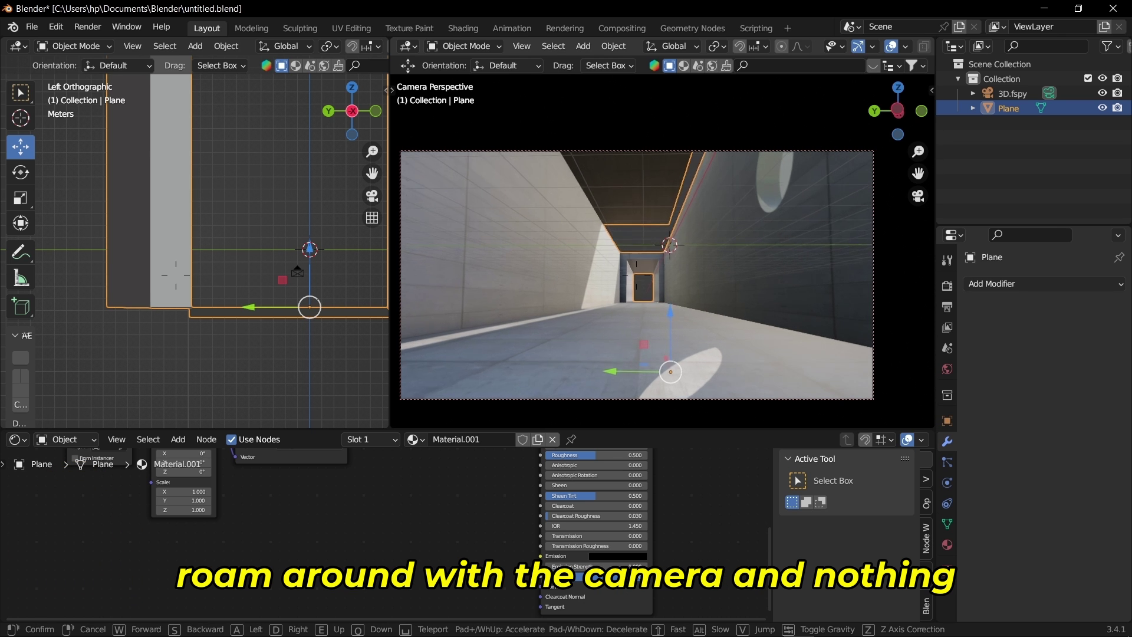
- Walk the camera forward down the corridor, then switch the bottom editor to the Timeline
key(w)
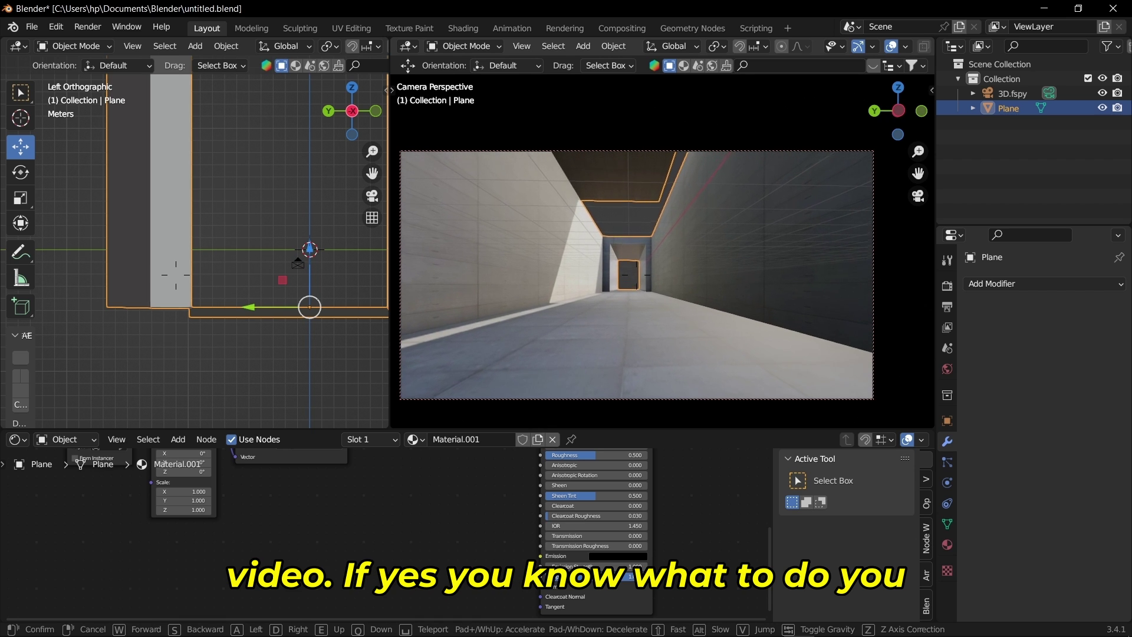
click(717, 272)
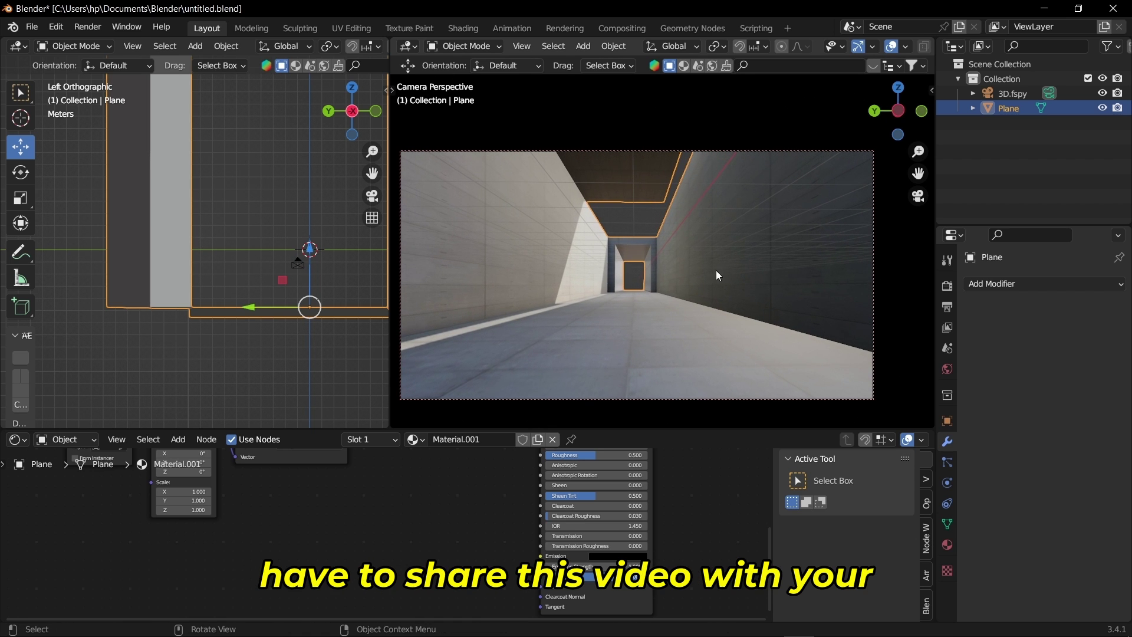
click(17, 439)
click(82, 577)
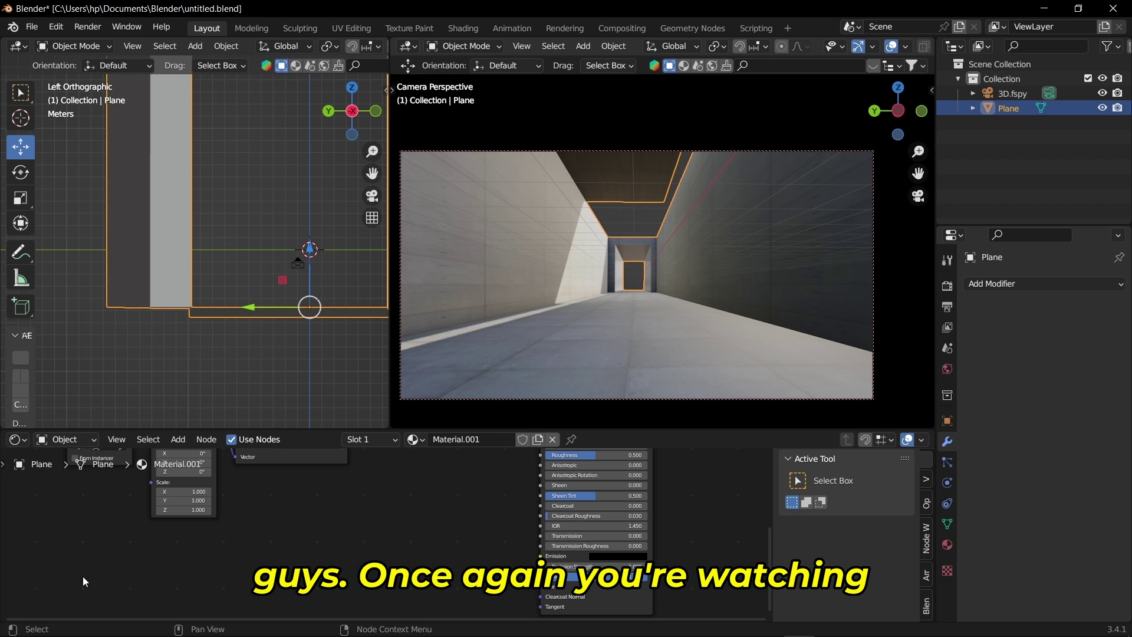
click(24, 442)
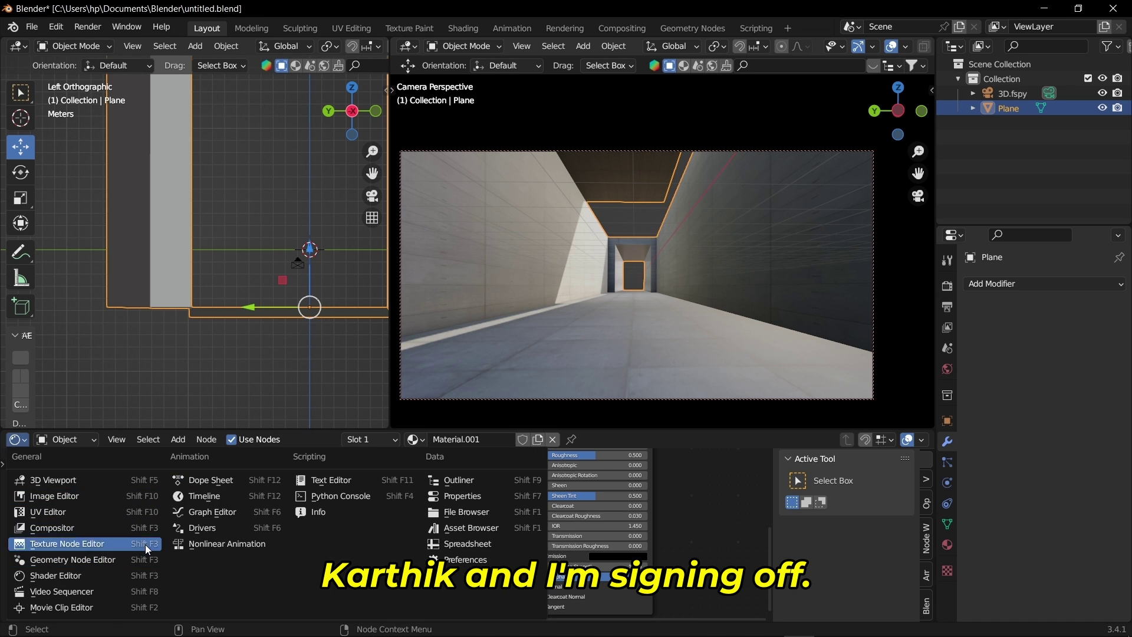
click(207, 496)
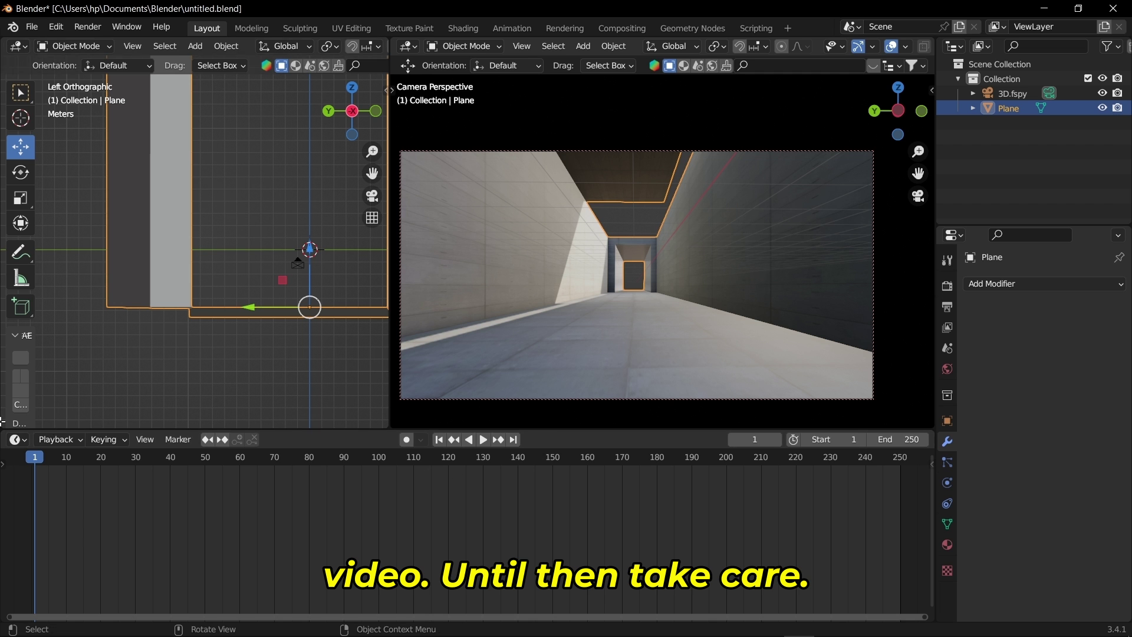